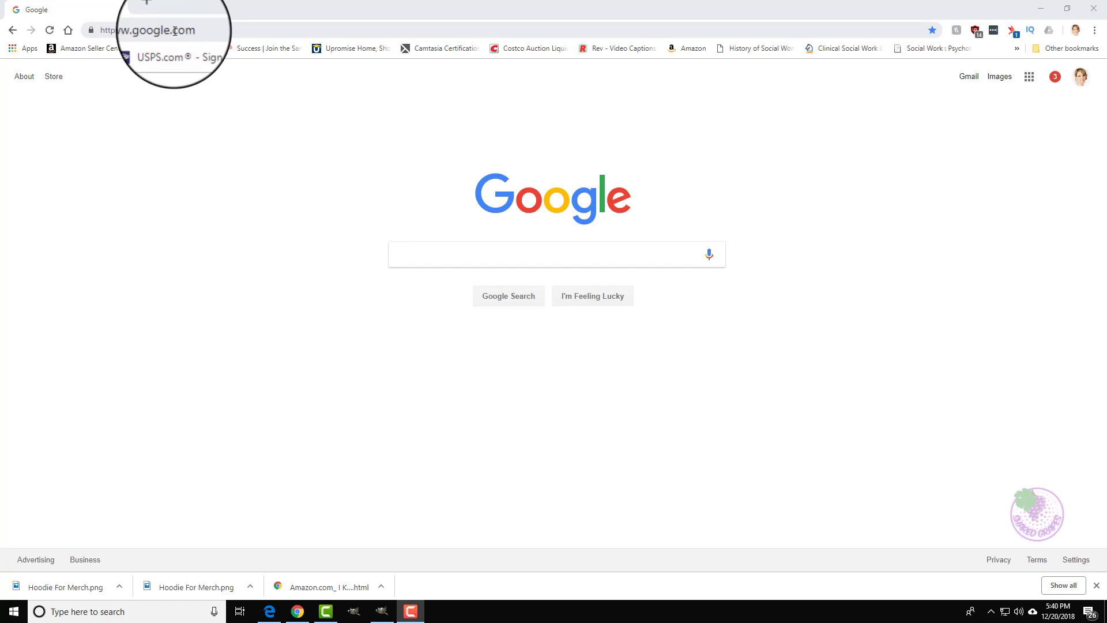
# Go to pixabay in the address bar, check the media type list and begin typing a query
pyautogui.click(195, 28)
pyautogui.write('pi')
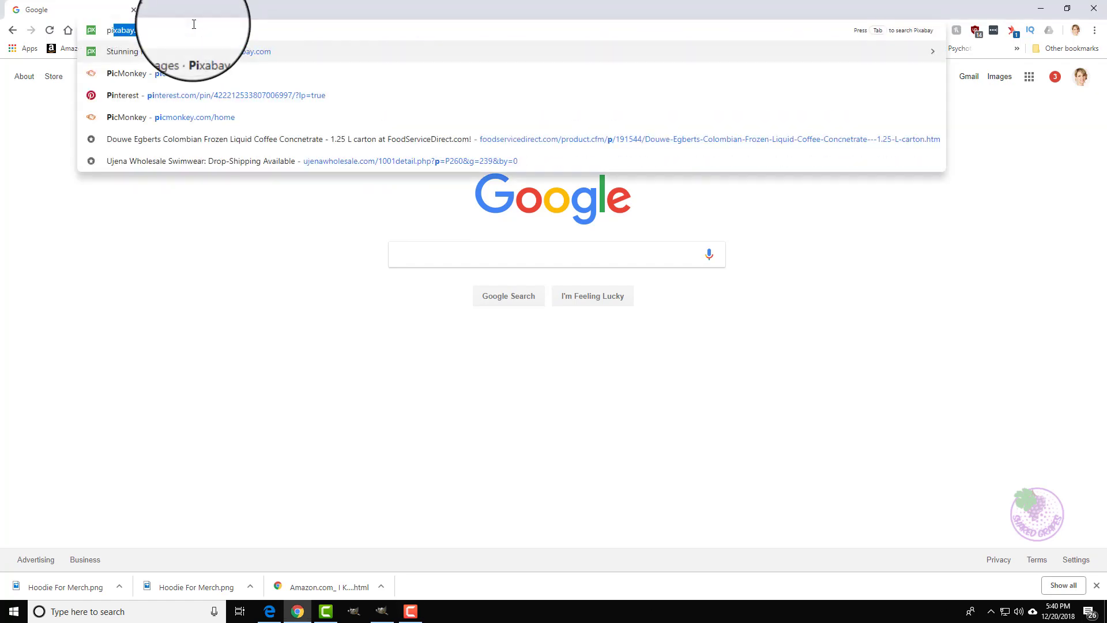
pyautogui.write('x')
pyautogui.press('Return')
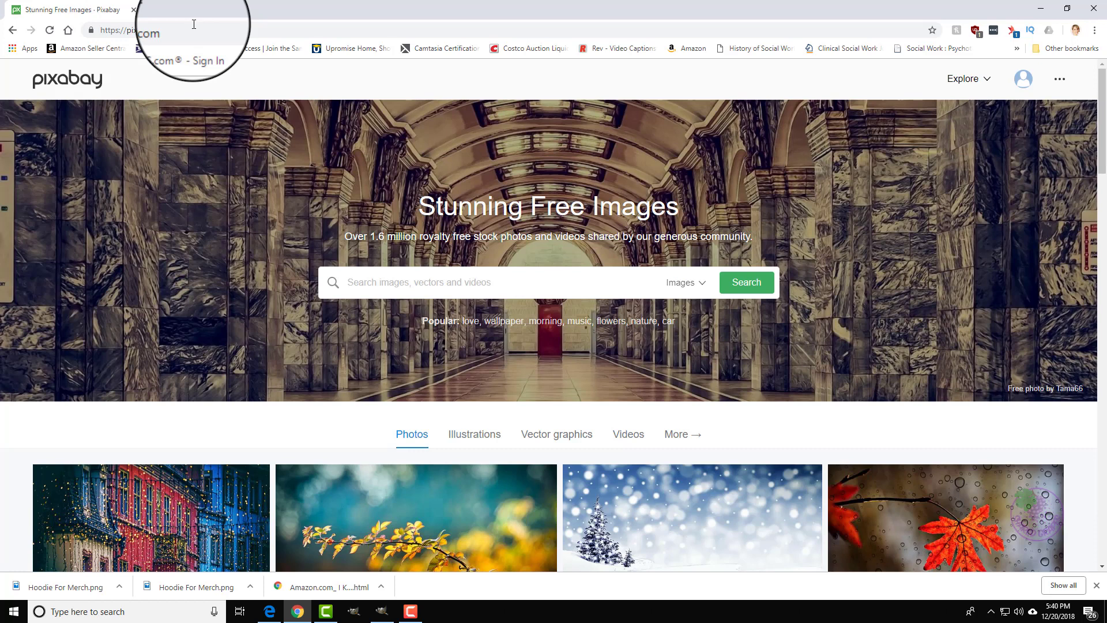
pyautogui.click(701, 283)
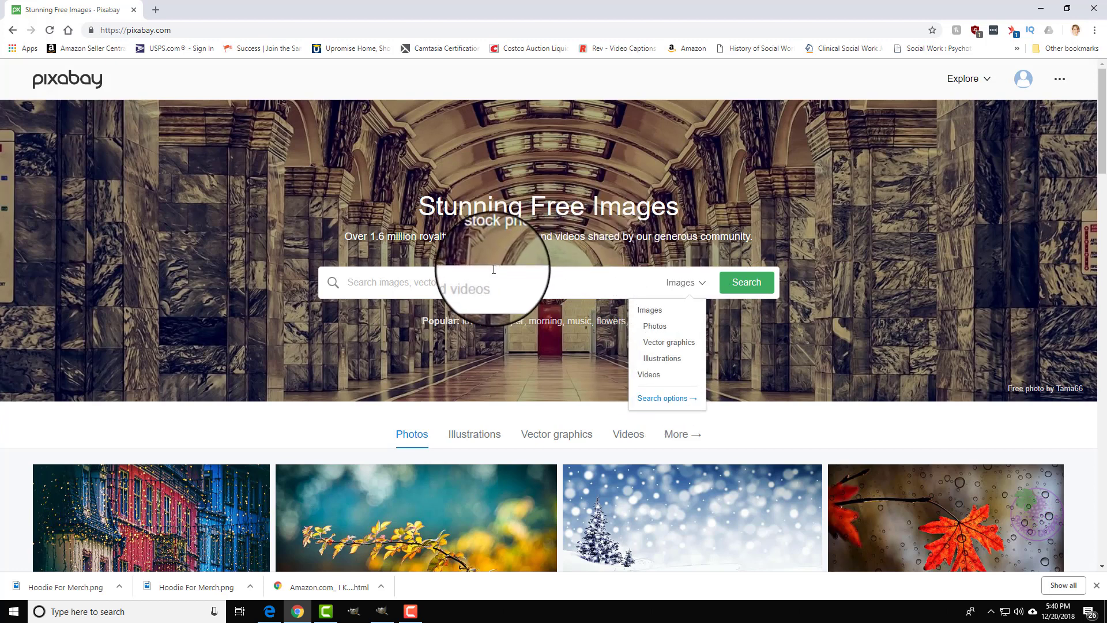
pyautogui.click(528, 270)
pyautogui.write('univo')
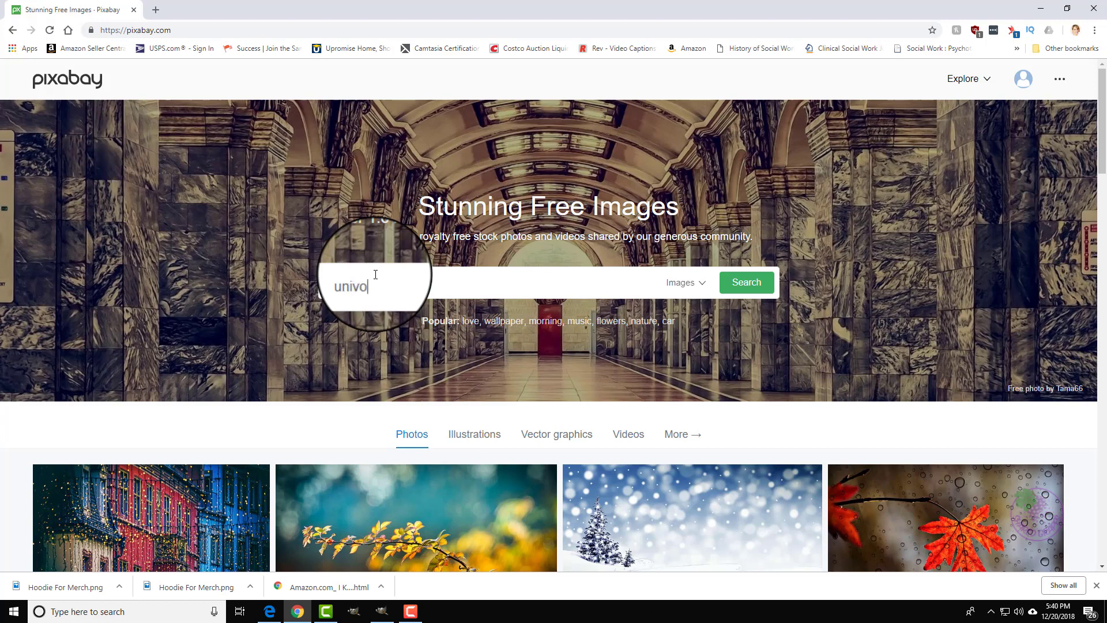
# Search for 'unicorn' and filter the results to transparent-background images only
pyautogui.press('BackSpace')
pyautogui.write('ers')
pyautogui.press('BackSpace')
pyautogui.press('BackSpace')
pyautogui.press('BackSpace')
pyautogui.press('BackSpace')
pyautogui.write('cor')
pyautogui.write('n')
pyautogui.press('Return')
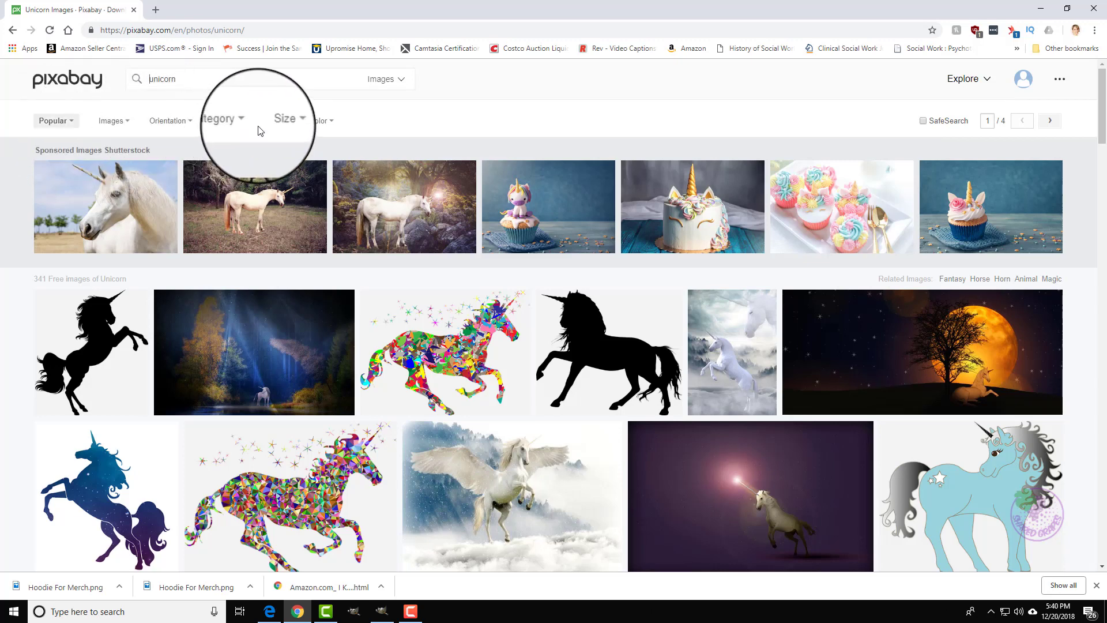
pyautogui.click(332, 126)
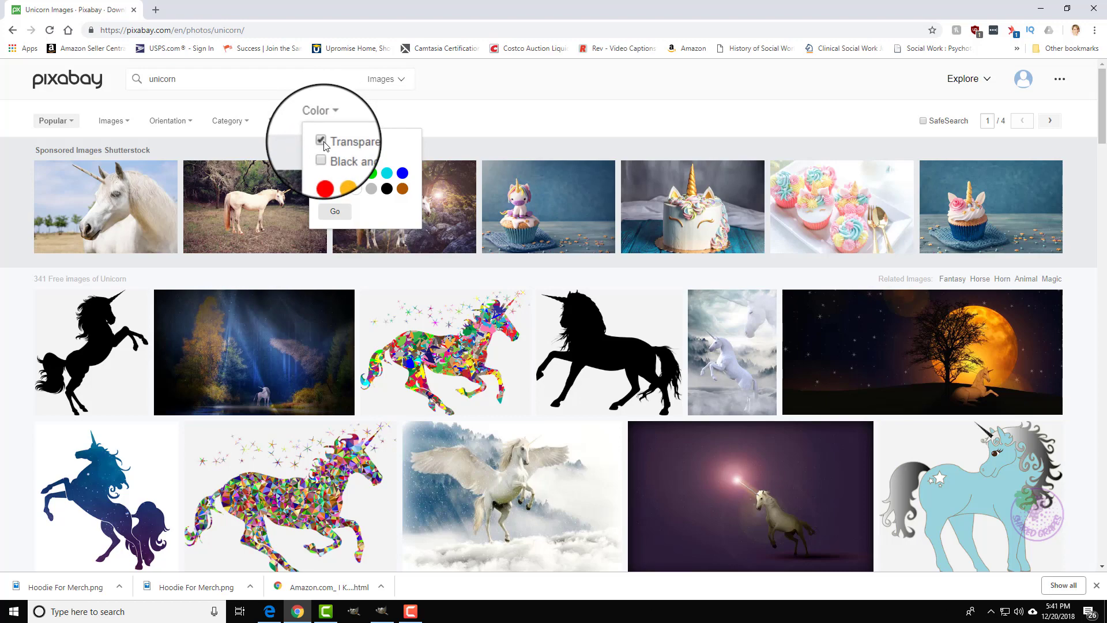
pyautogui.click(334, 214)
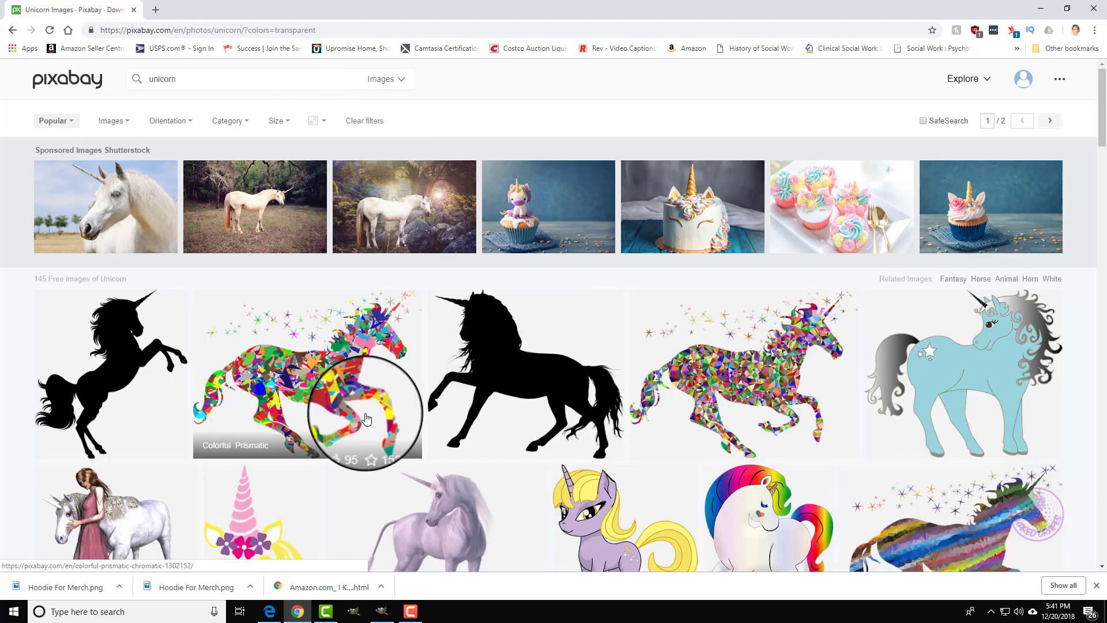
pyautogui.scroll(-2, 358, 420)
pyautogui.scroll(-1, 366, 419)
pyautogui.scroll(-1, 367, 419)
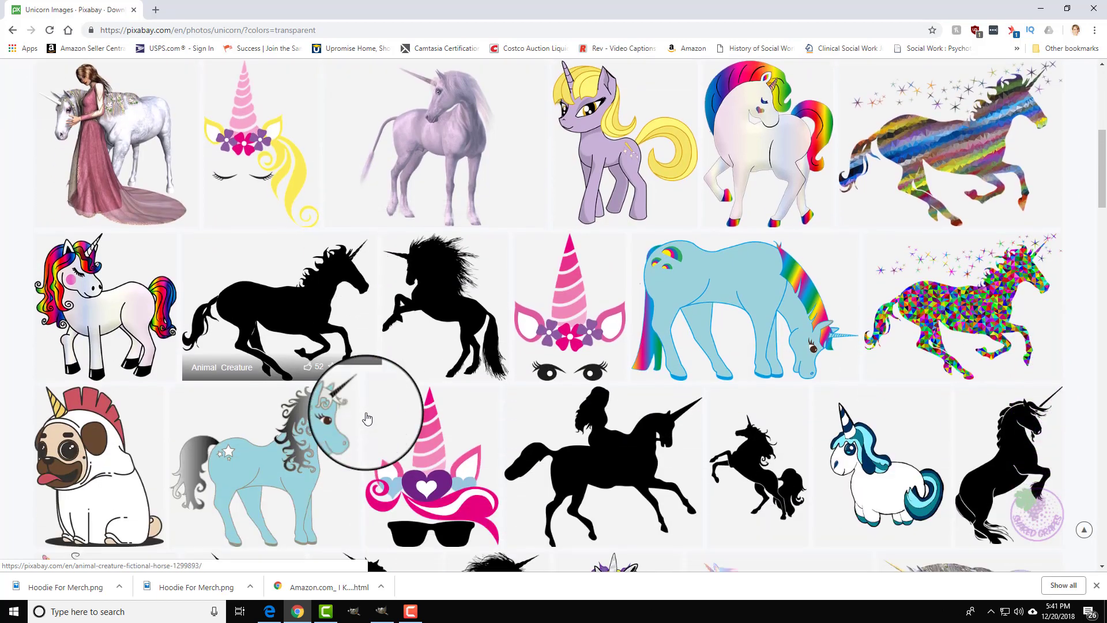
pyautogui.scroll(-2, 366, 418)
pyautogui.scroll(-2, 365, 419)
pyautogui.scroll(-2, 366, 419)
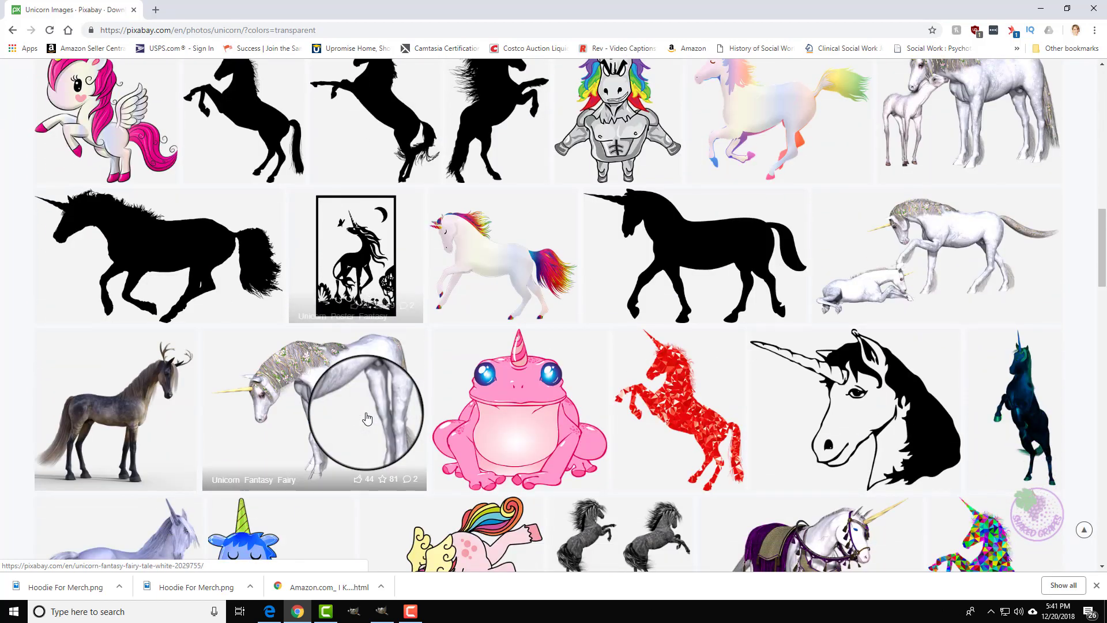
pyautogui.scroll(-2, 366, 419)
pyautogui.scroll(-2, 366, 419)
pyautogui.scroll(-3, 366, 419)
pyautogui.scroll(-2, 366, 418)
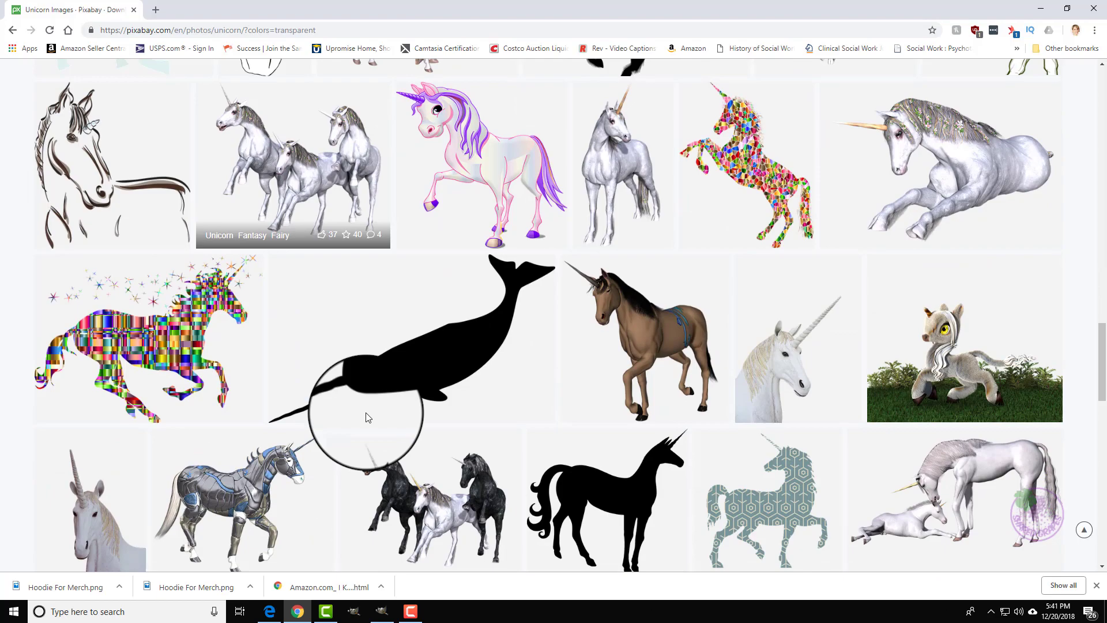
pyautogui.scroll(-2, 367, 419)
pyautogui.scroll(-2, 366, 419)
pyautogui.scroll(-3, 366, 418)
pyautogui.scroll(-2, 366, 418)
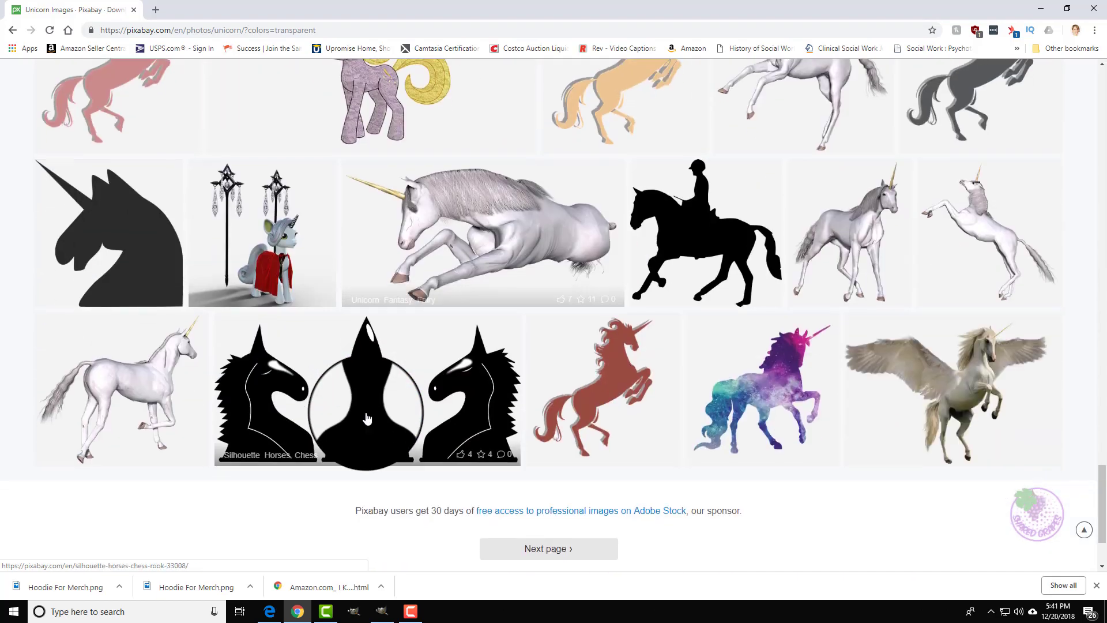
pyautogui.scroll(-2, 366, 419)
# Go to results page 2 and choose the flower-patterned rearing unicorn image
pyautogui.click(554, 435)
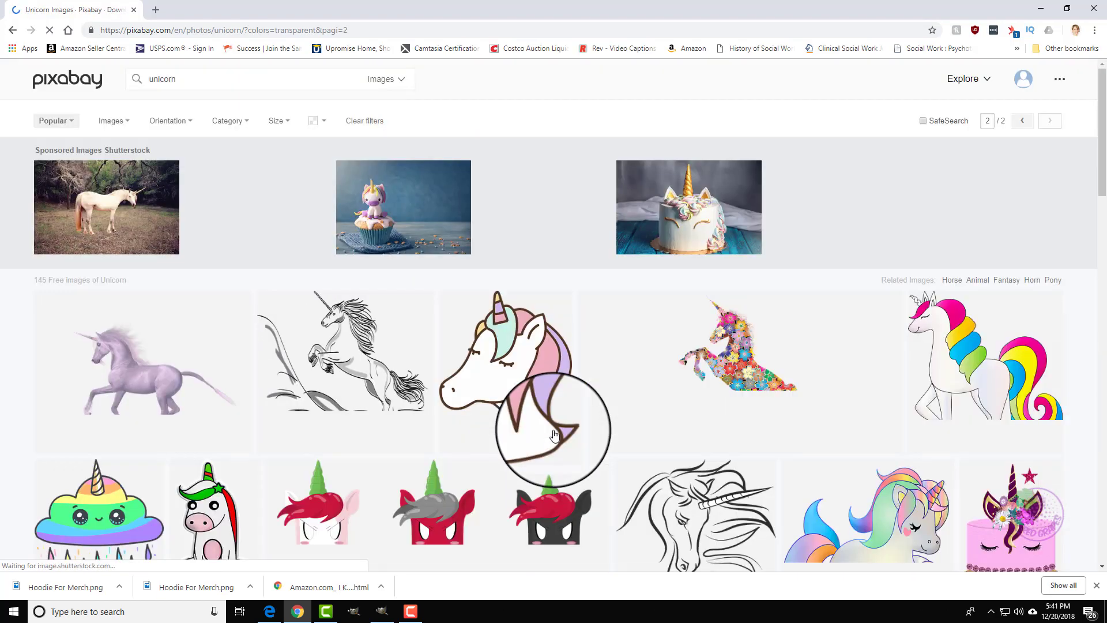
pyautogui.scroll(-2, 344, 384)
pyautogui.scroll(-2, 344, 383)
pyautogui.scroll(-2, 343, 384)
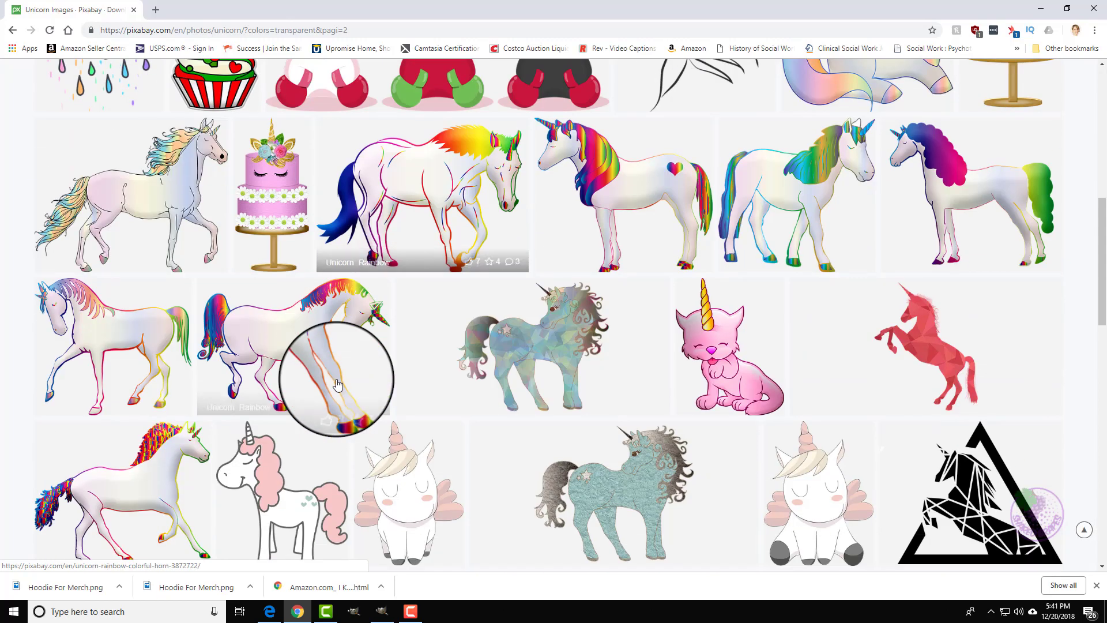
pyautogui.scroll(-3, 337, 384)
pyautogui.scroll(-2, 337, 384)
pyautogui.scroll(-3, 337, 385)
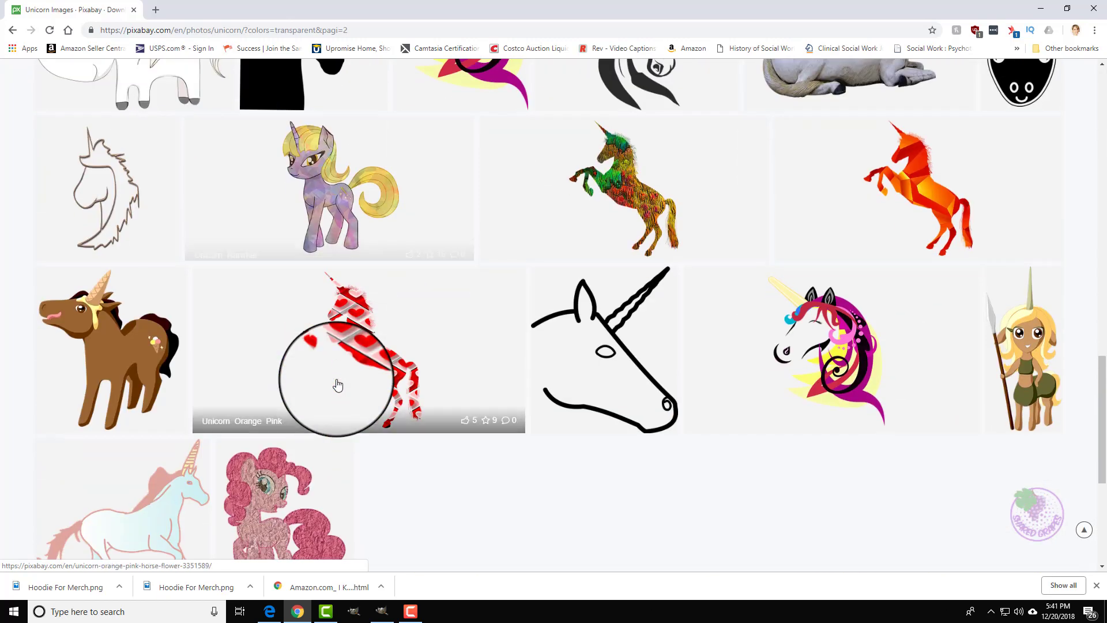
pyautogui.scroll(-2, 338, 384)
pyautogui.scroll(3, 337, 384)
pyautogui.scroll(4, 337, 385)
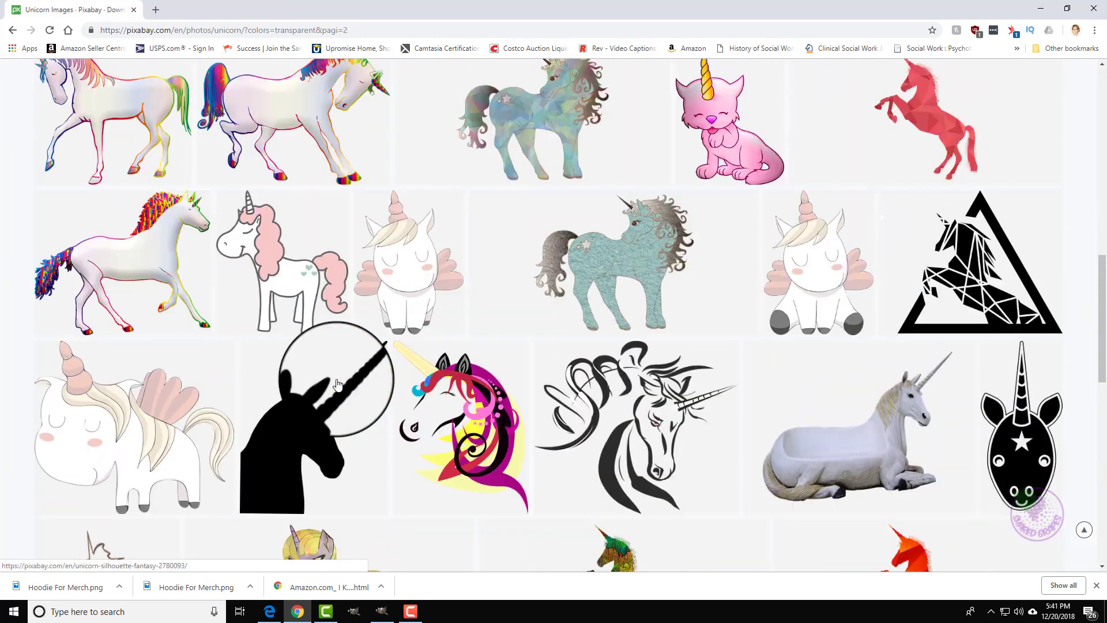
pyautogui.scroll(2, 338, 384)
pyautogui.scroll(2, 337, 383)
pyautogui.scroll(3, 337, 383)
pyautogui.scroll(2, 338, 384)
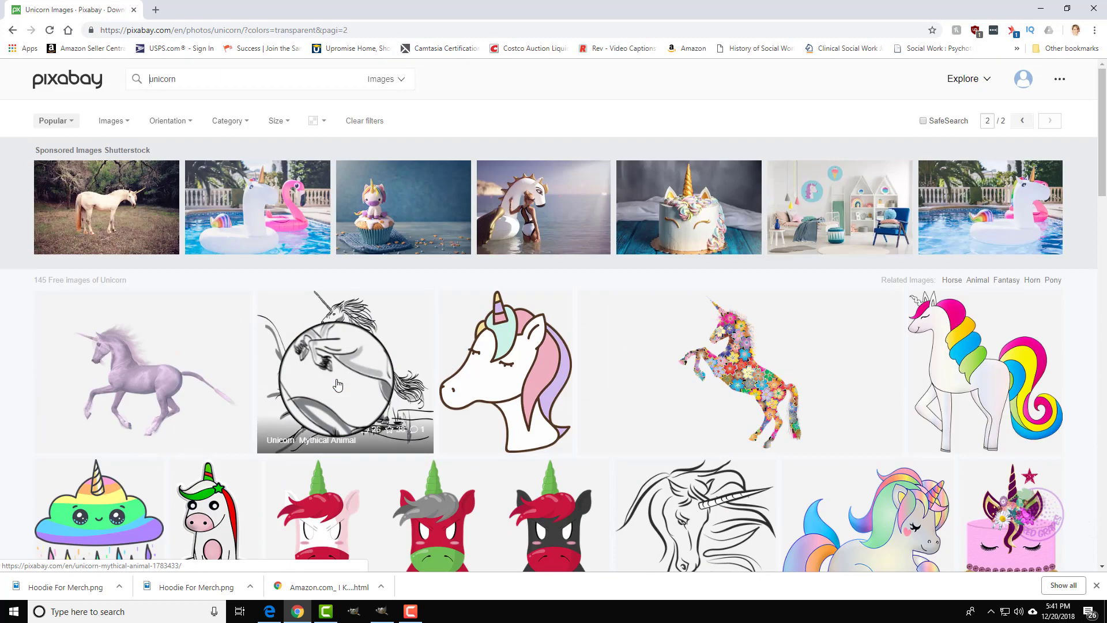
pyautogui.click(759, 367)
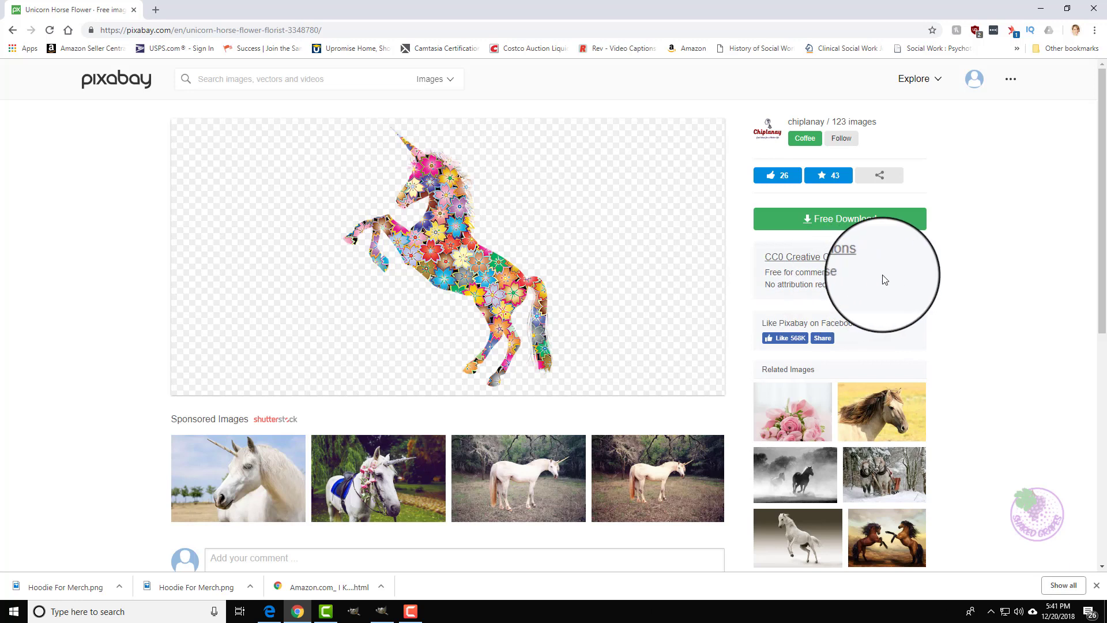
# Start the free download of the unicorn as a 1920×960 PNG
pyautogui.click(836, 224)
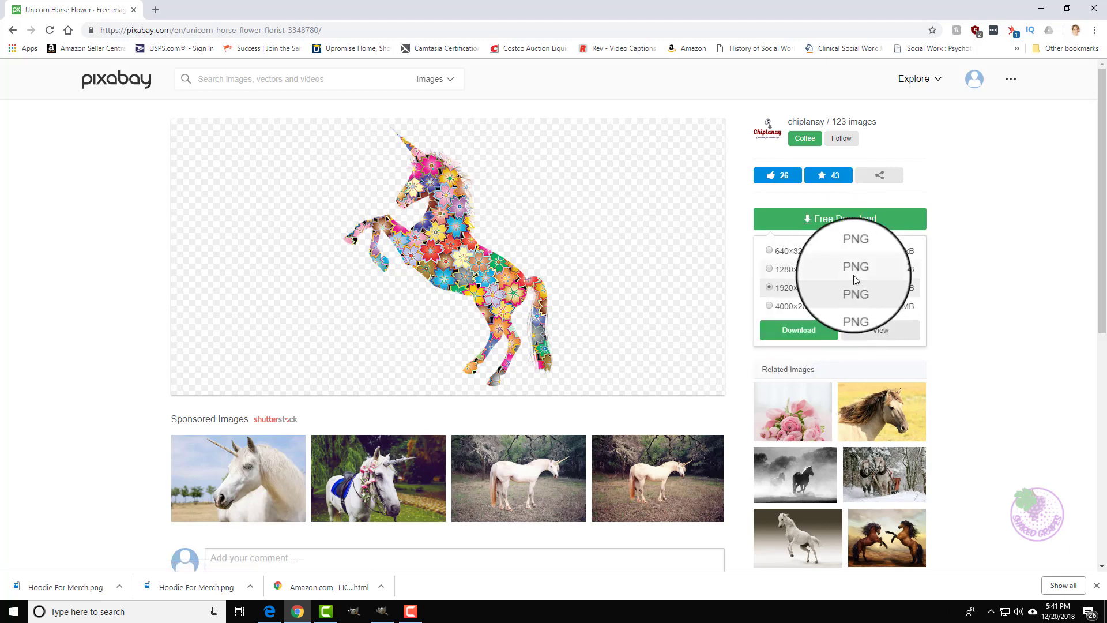
pyautogui.click(822, 334)
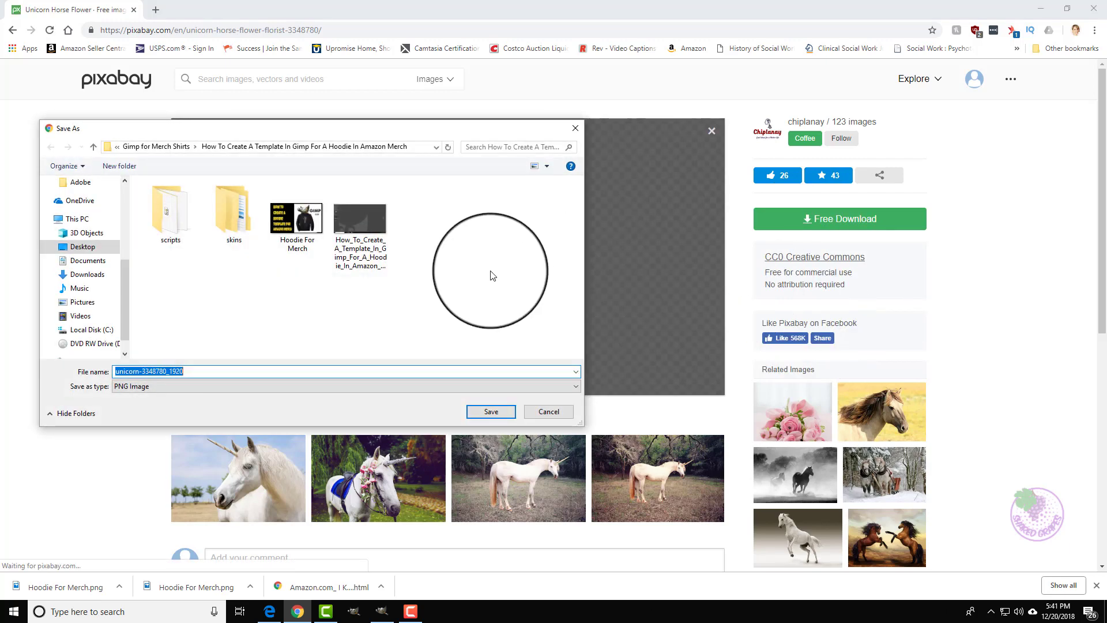
# Save the unicorn PNG to the Desktop and switch over to GIMP
pyautogui.click(151, 147)
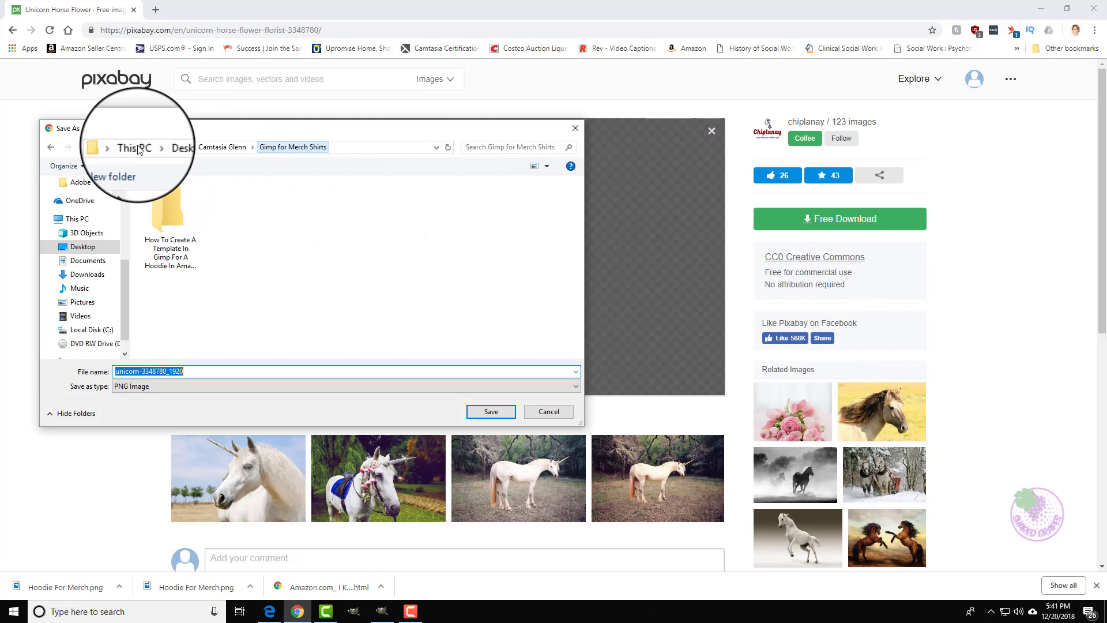
pyautogui.click(170, 148)
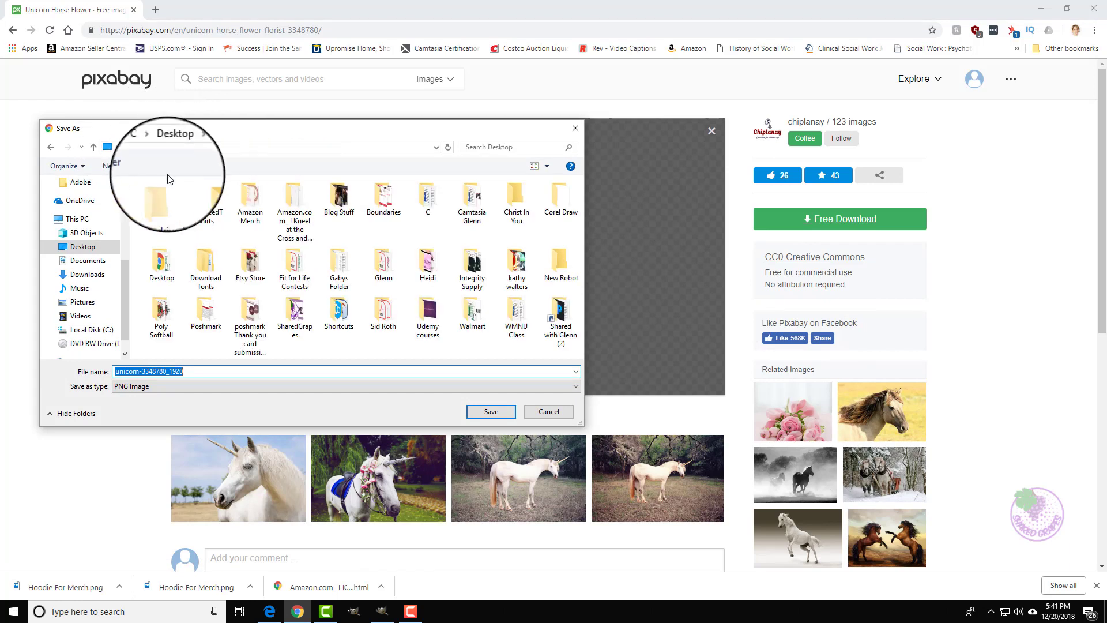
pyautogui.moveTo(126, 277); pyautogui.dragTo(126, 194)
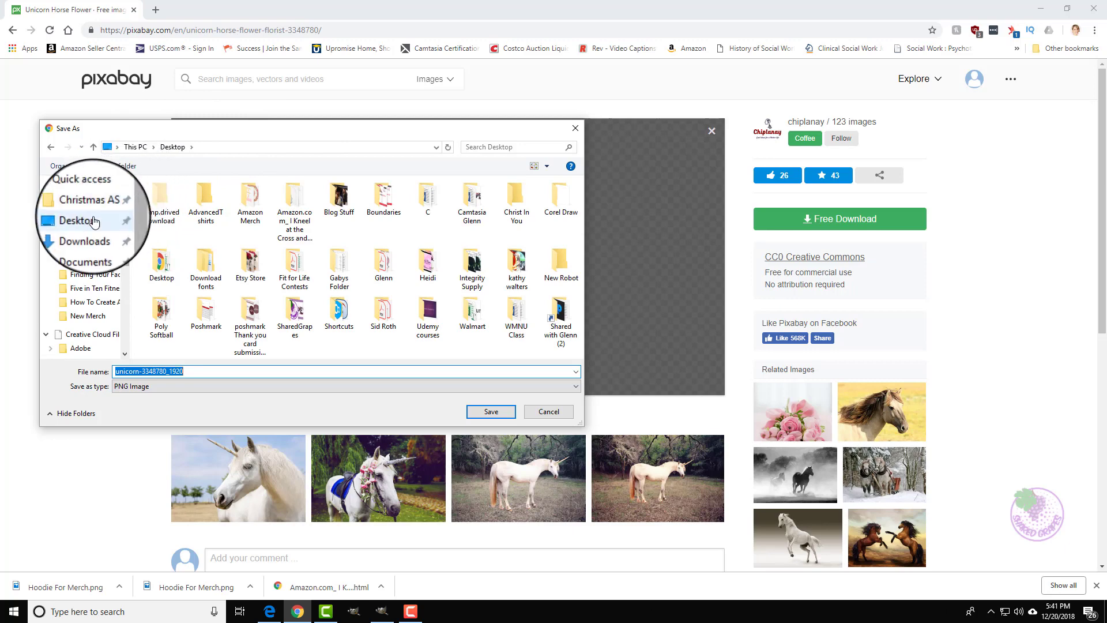
pyautogui.click(82, 219)
pyautogui.click(228, 370)
pyautogui.press('BackSpace')
pyautogui.press('BackSpace')
pyautogui.press('BackSpace')
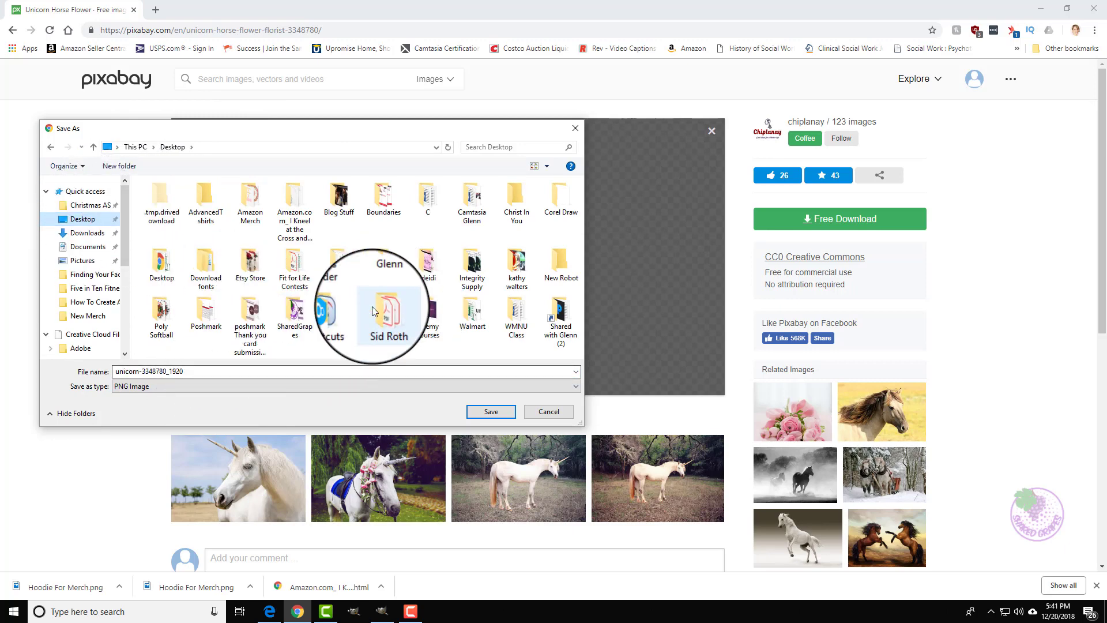
pyautogui.click(490, 413)
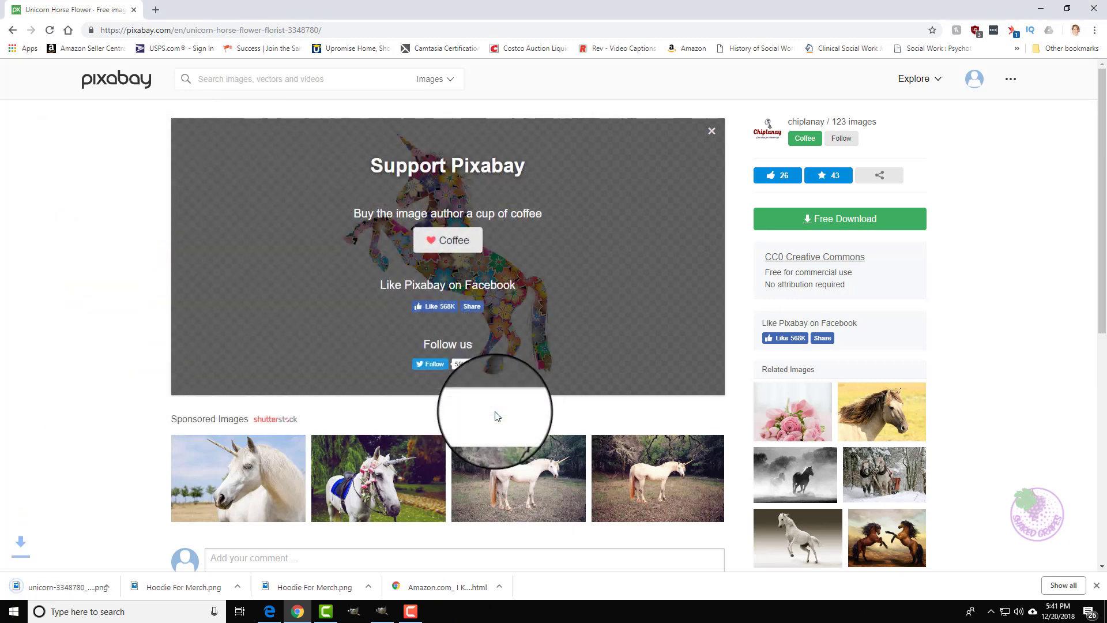
pyautogui.click(381, 611)
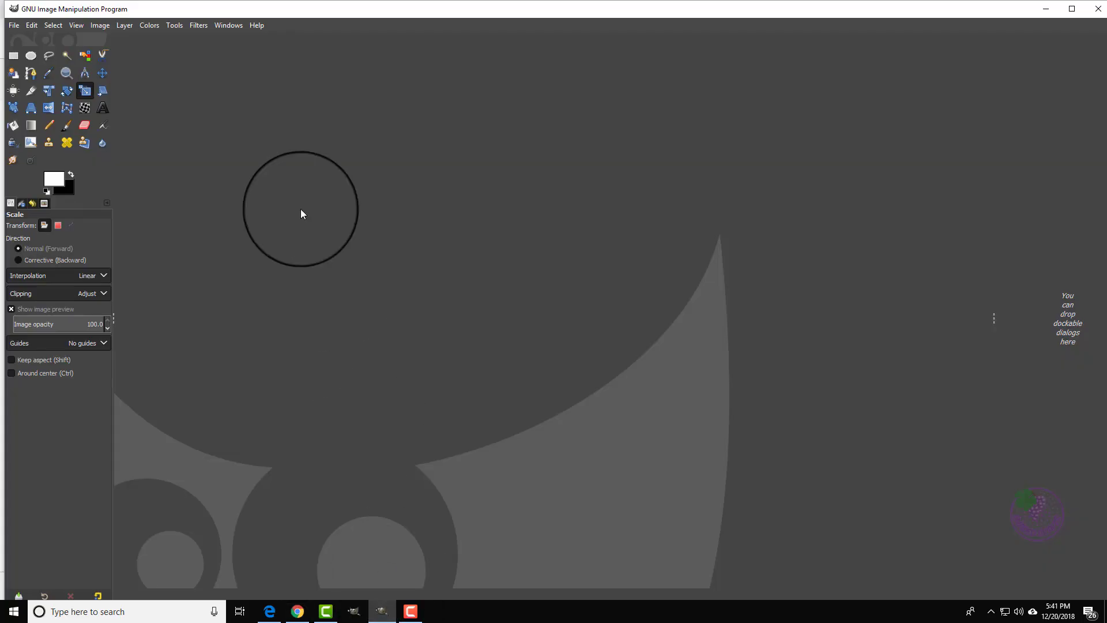
# Load unicorn-3348780_1920.png from the Desktop into GIMP
pyautogui.click(13, 27)
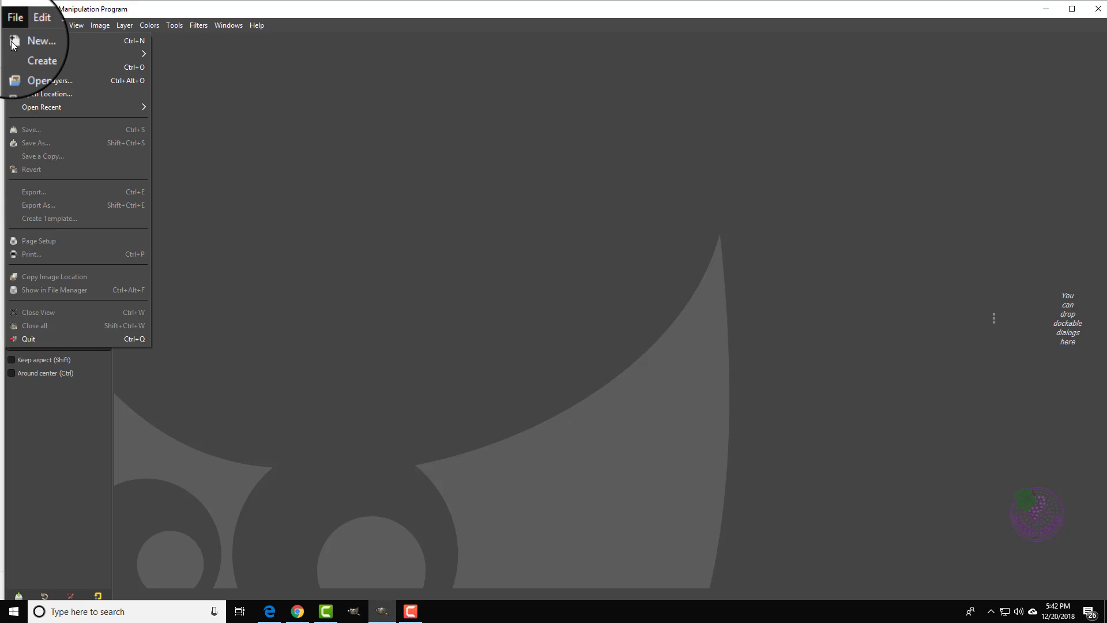
pyautogui.click(21, 69)
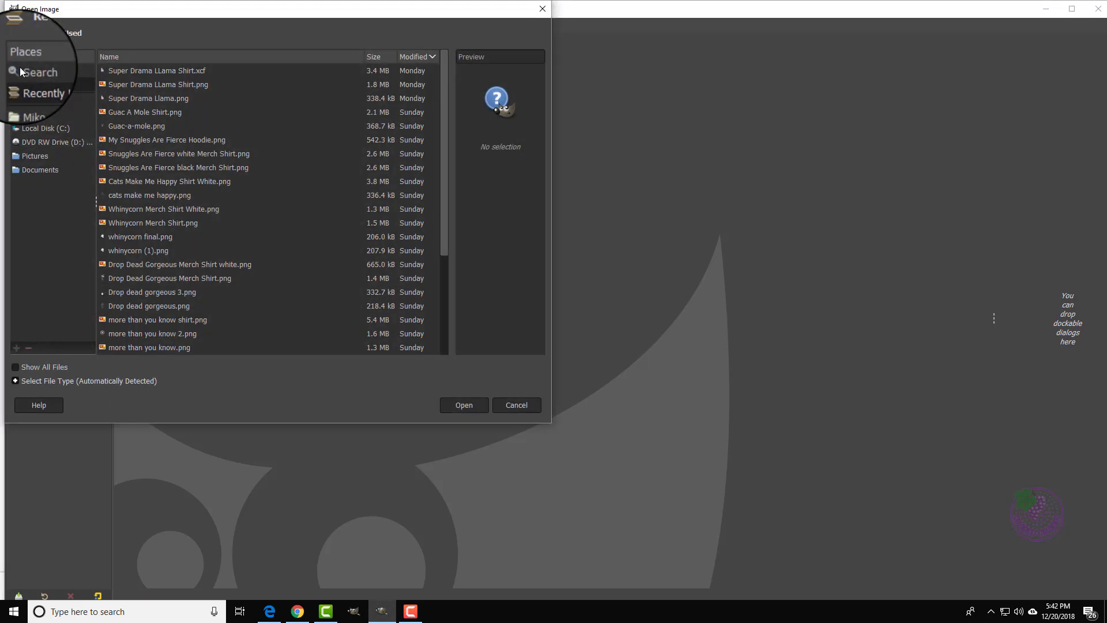
pyautogui.click(33, 115)
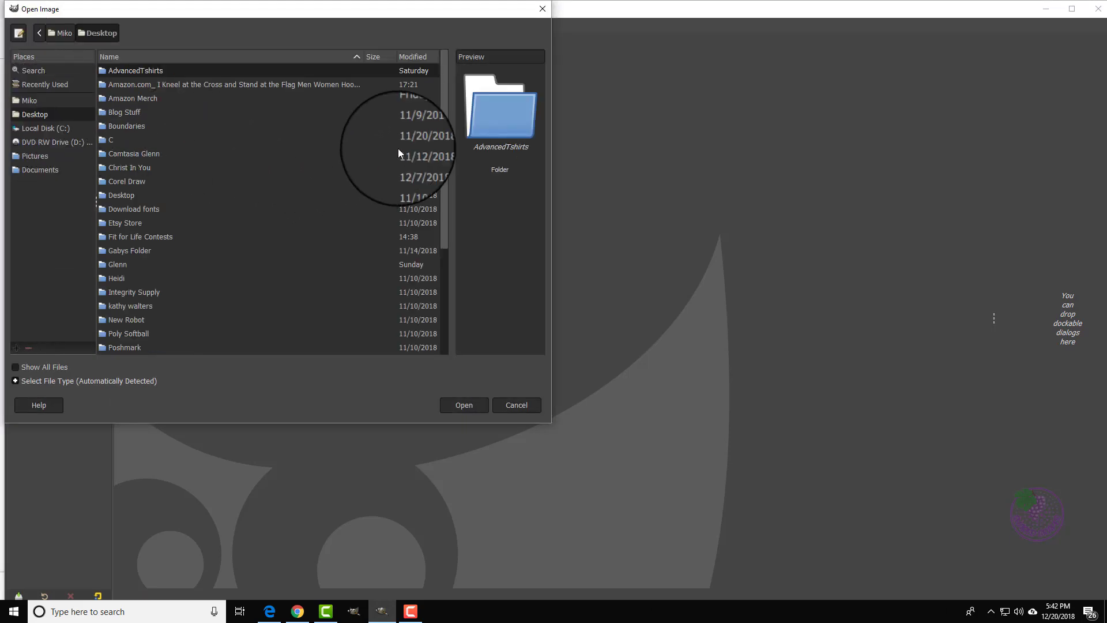
pyautogui.moveTo(442, 131); pyautogui.dragTo(445, 268)
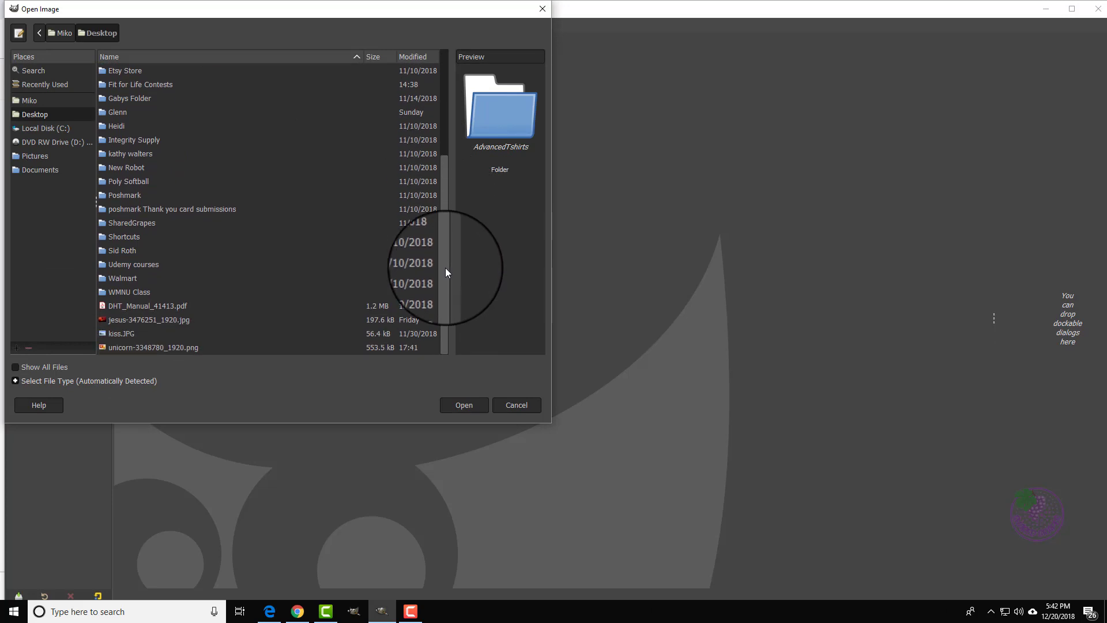
pyautogui.click(186, 347)
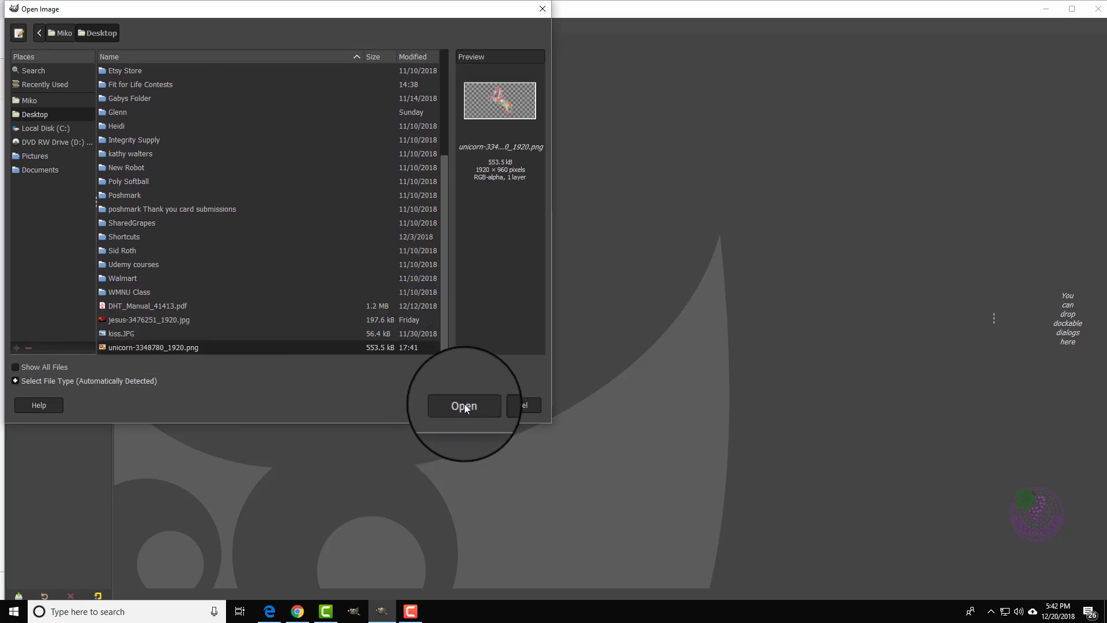
pyautogui.click(465, 405)
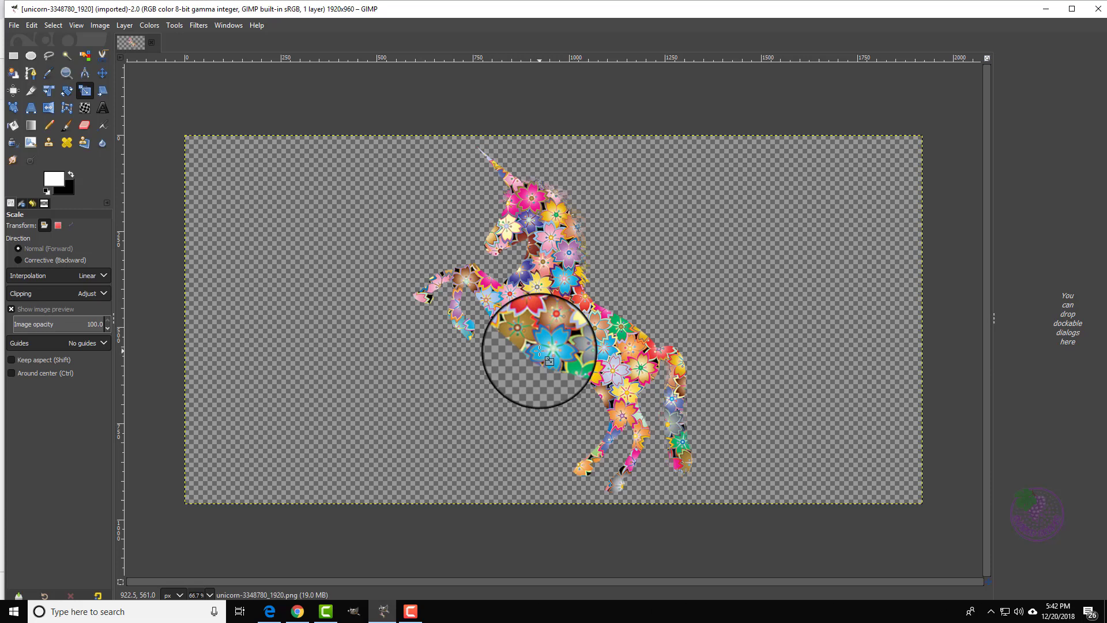
# Create a 4500×5400 px canvas filled with transparency, accepting the large-size warning
pyautogui.click(14, 25)
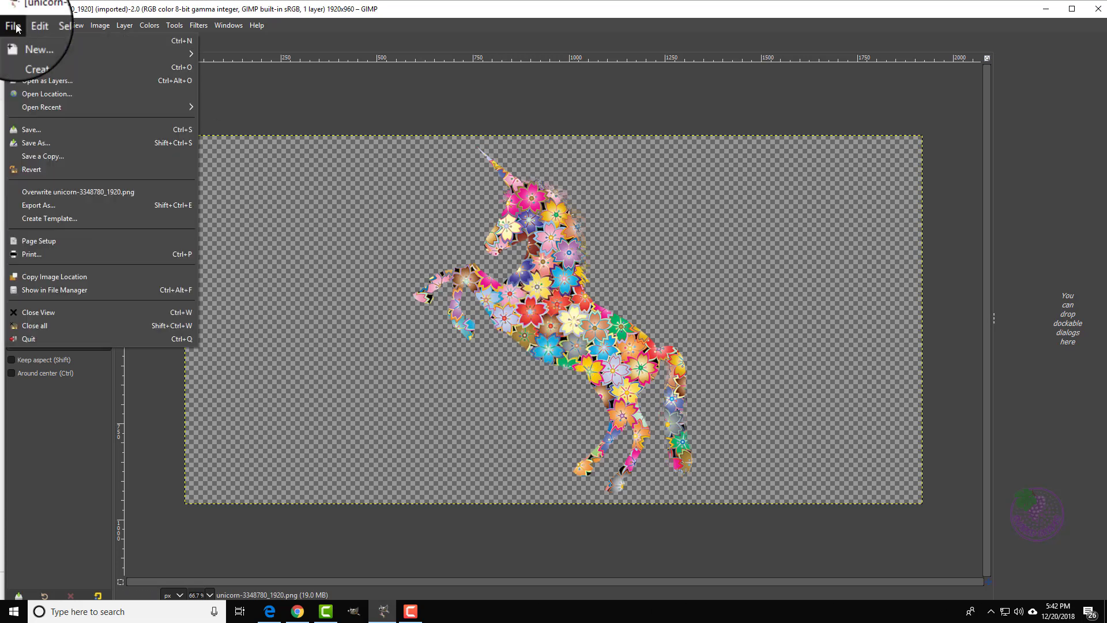
pyautogui.click(18, 40)
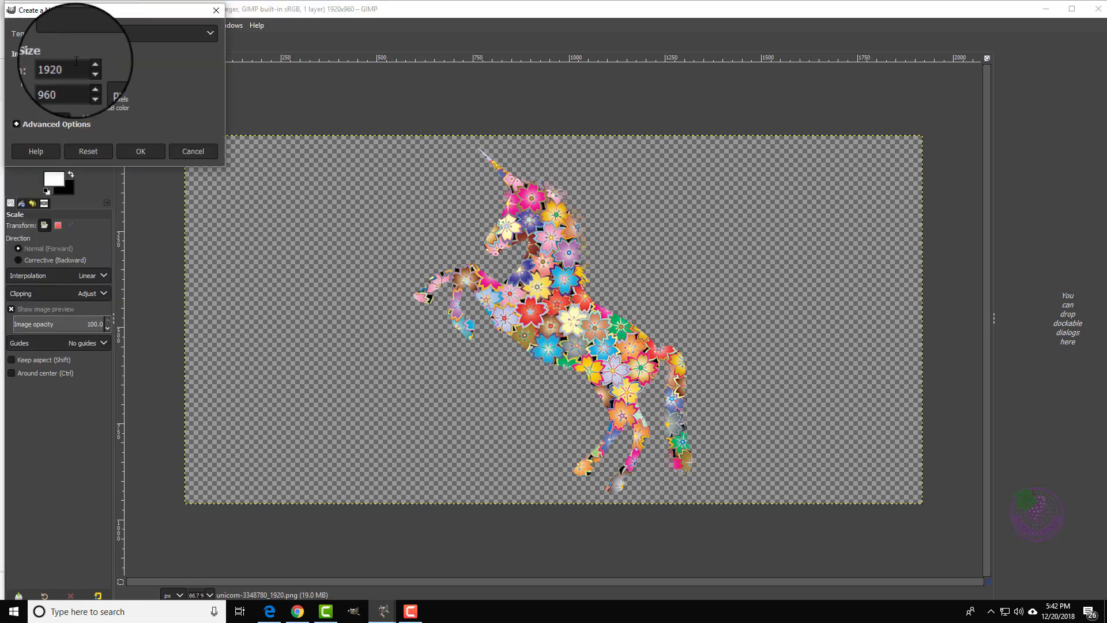
pyautogui.write('45')
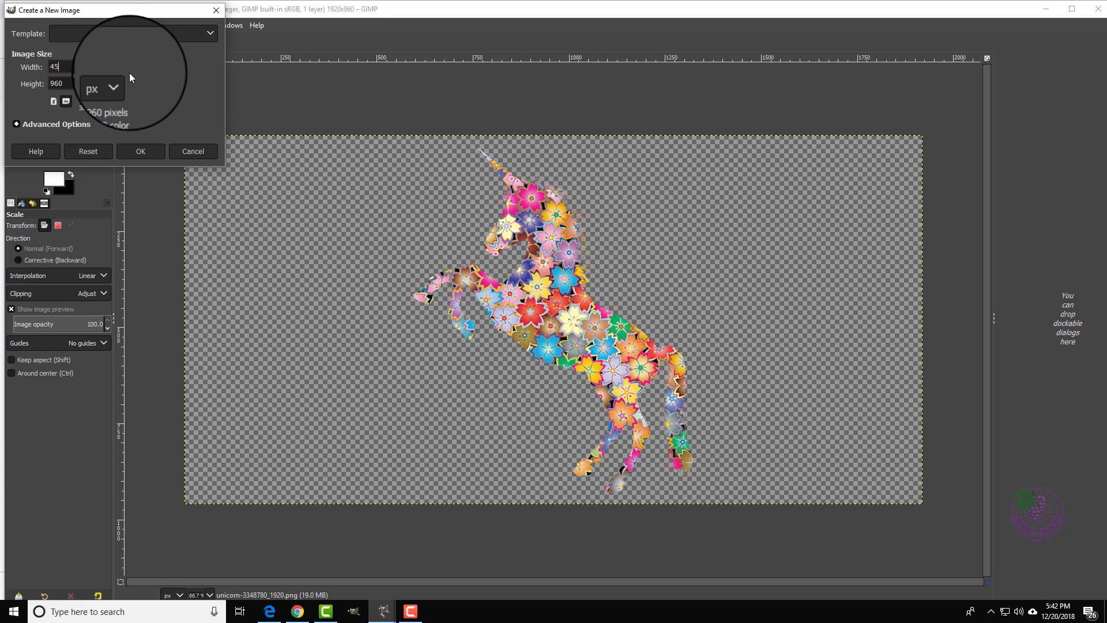
pyautogui.write('00')
pyautogui.moveTo(73, 83); pyautogui.dragTo(12, 83)
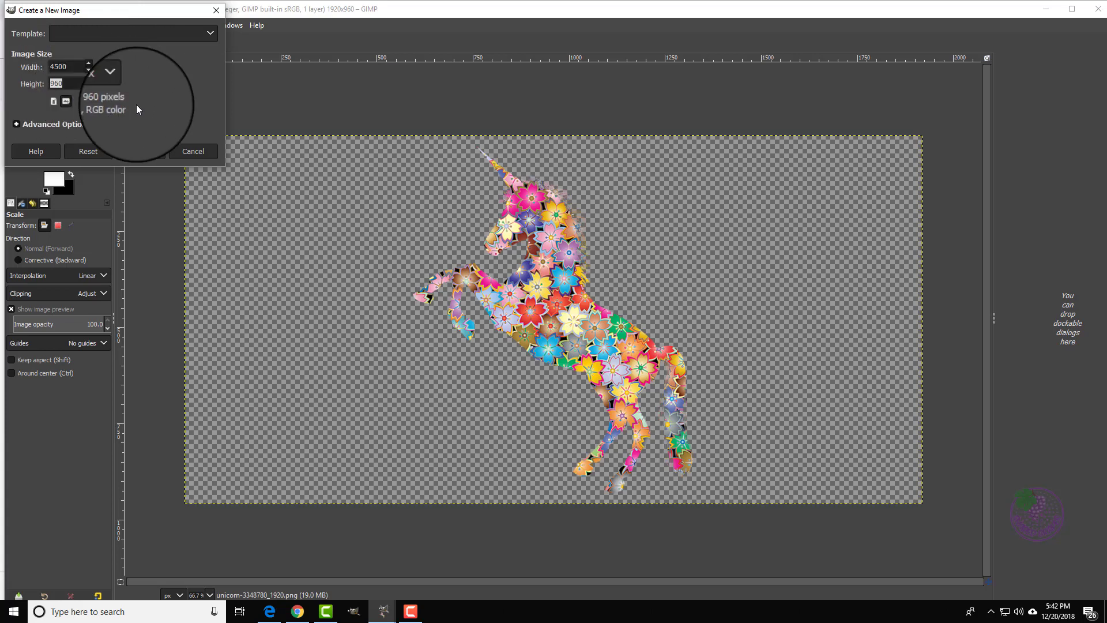
pyautogui.write('5400')
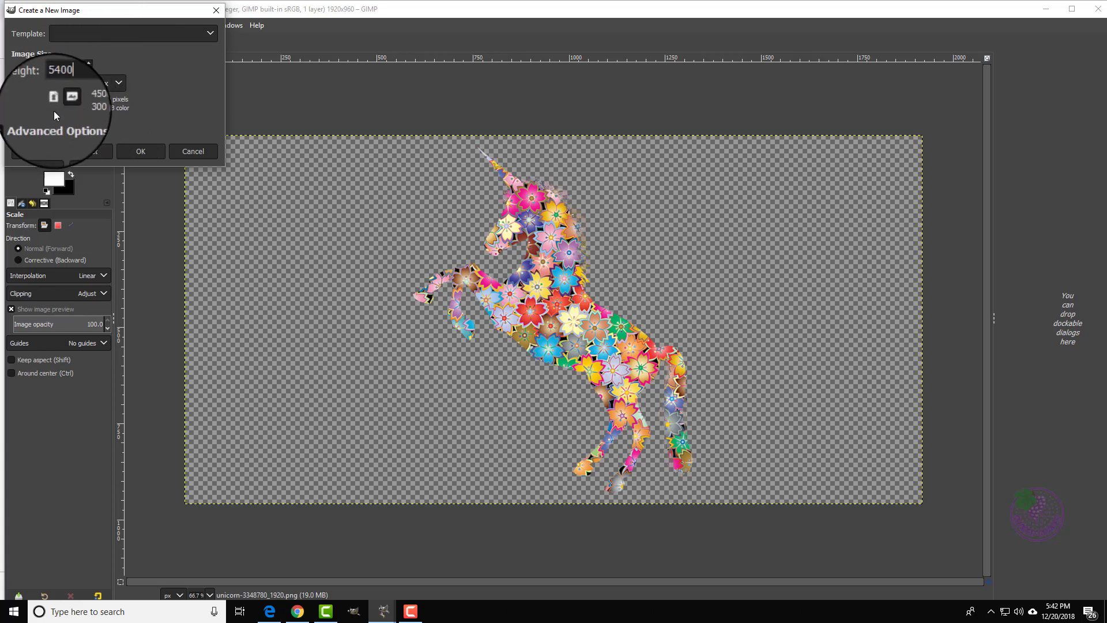
pyautogui.click(47, 123)
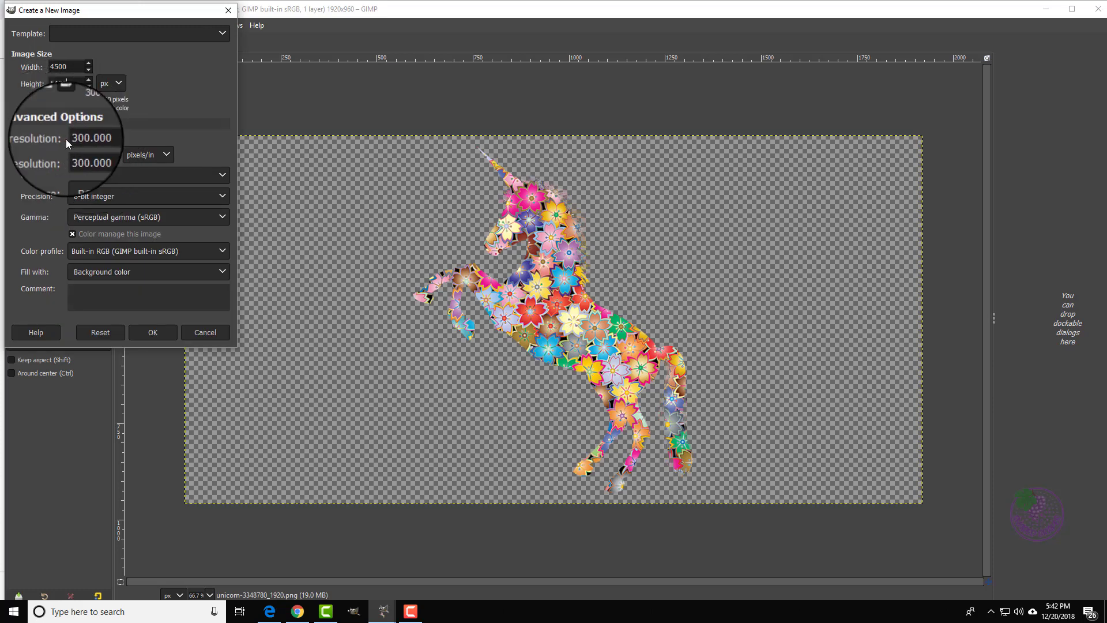
pyautogui.click(89, 273)
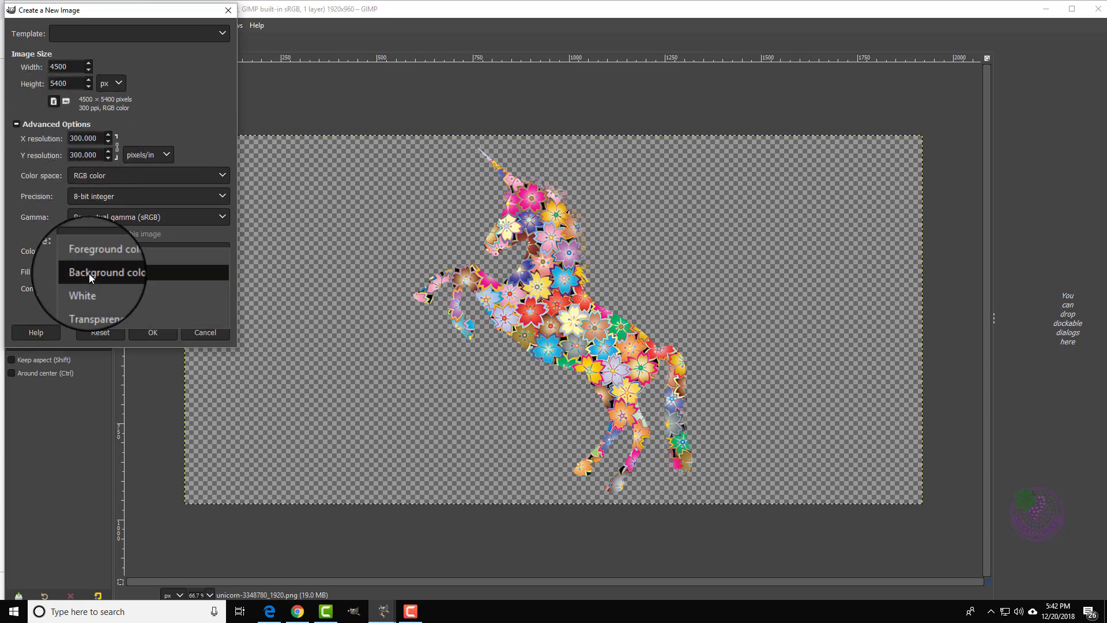
pyautogui.click(93, 304)
pyautogui.click(149, 334)
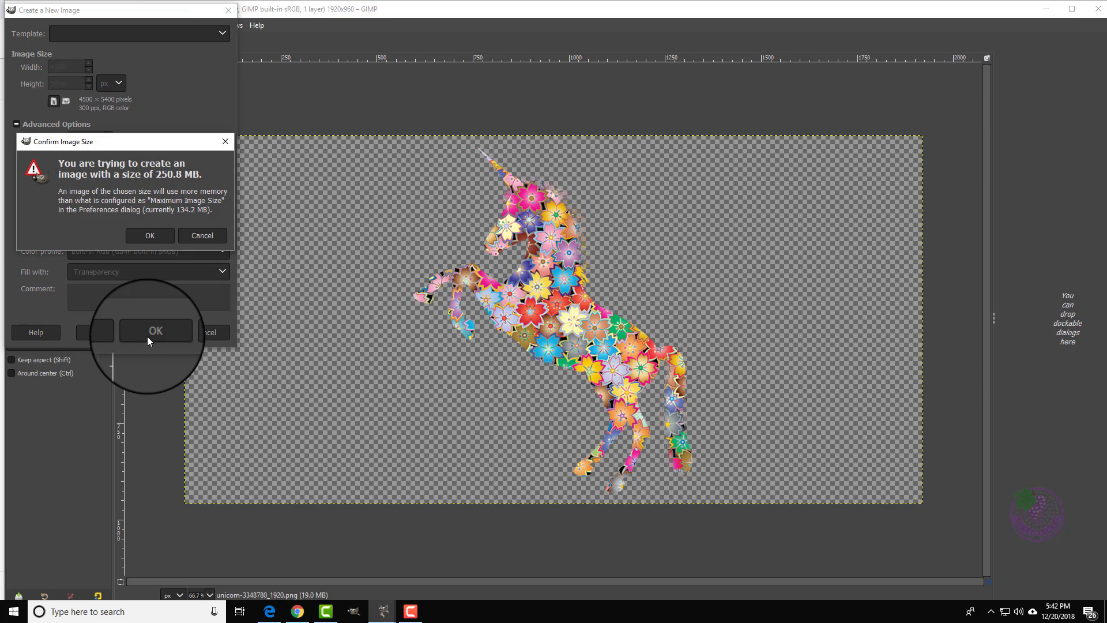
pyautogui.click(151, 237)
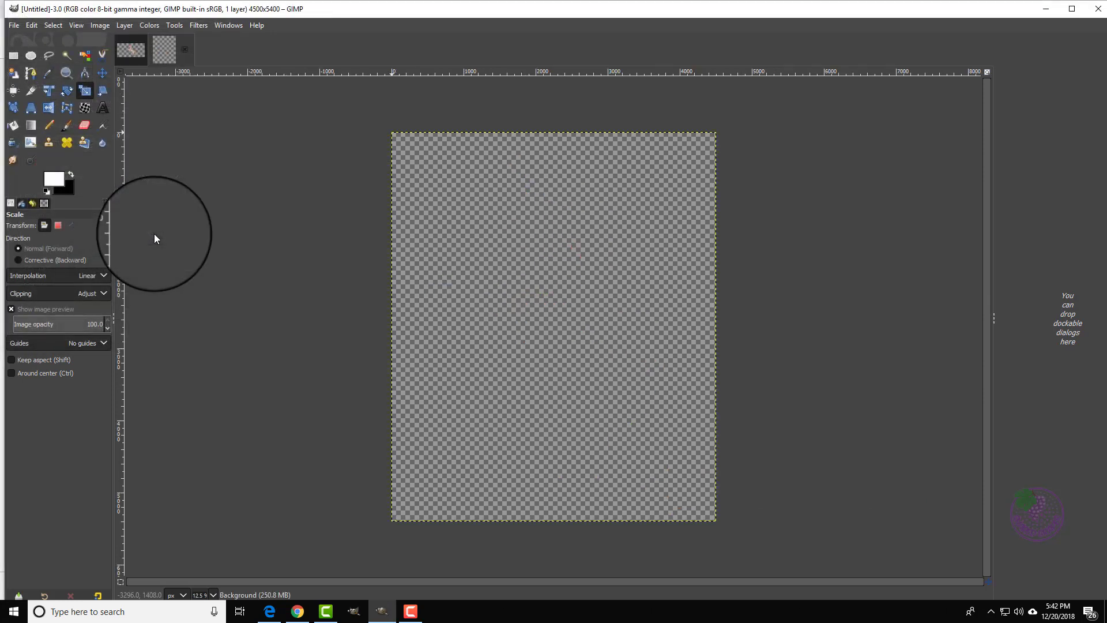
# Cut the unicorn layer from its image and paste it onto the Untitled canvas
pyautogui.click(132, 52)
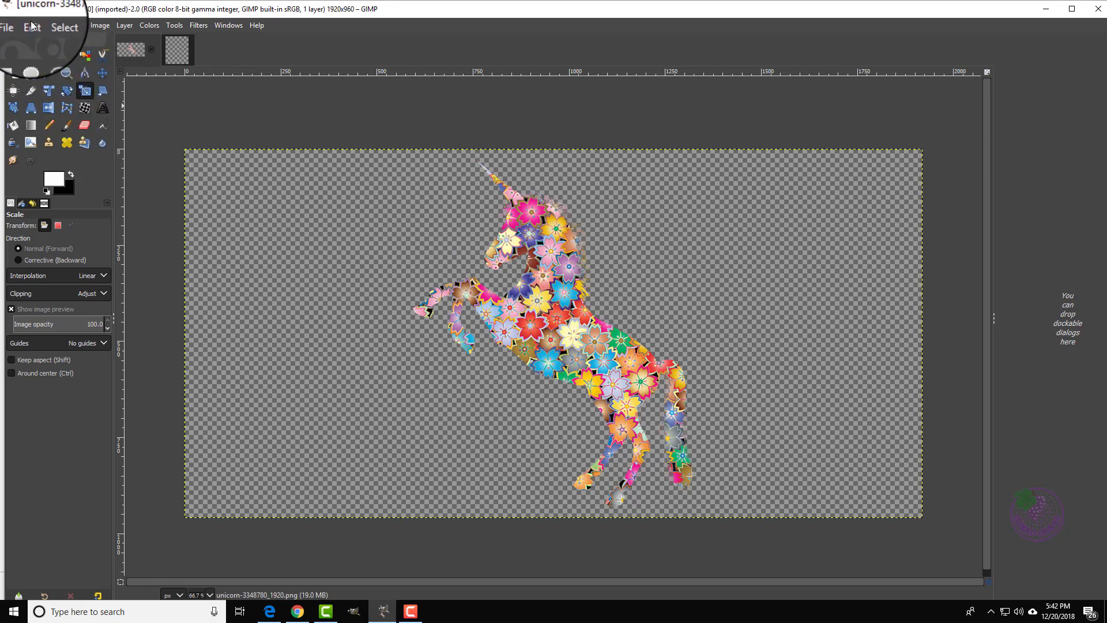
pyautogui.click(32, 28)
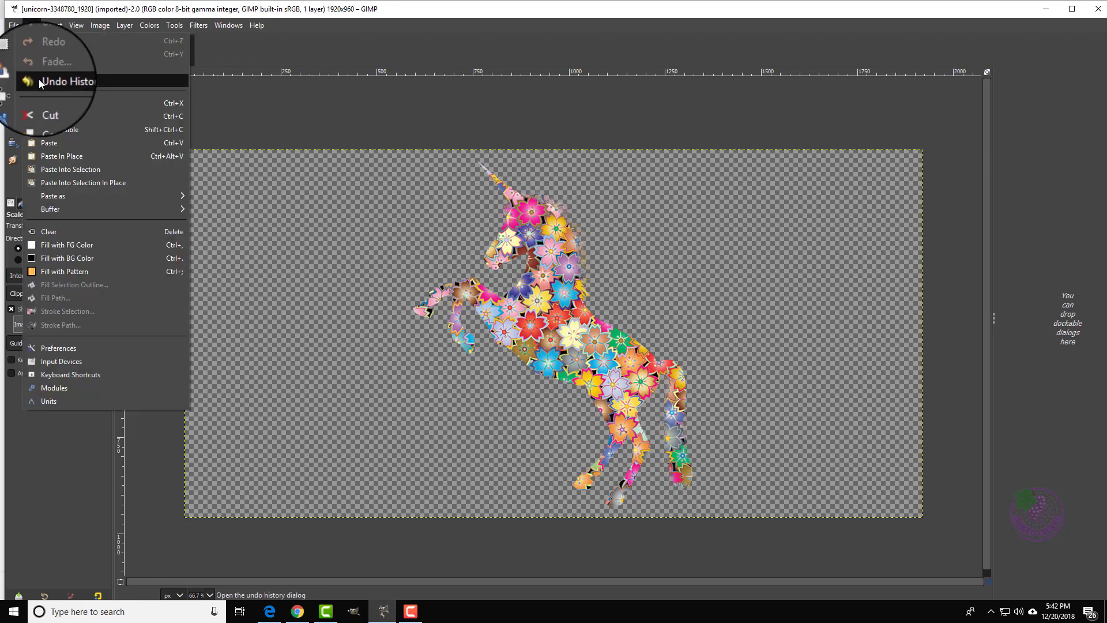
pyautogui.click(48, 103)
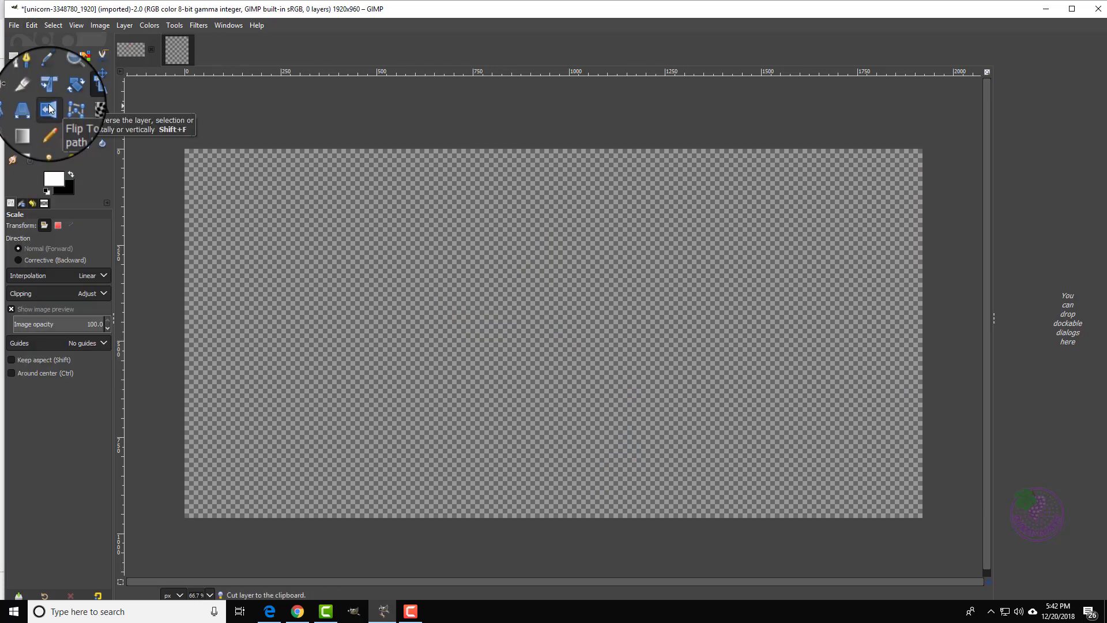
pyautogui.click(176, 56)
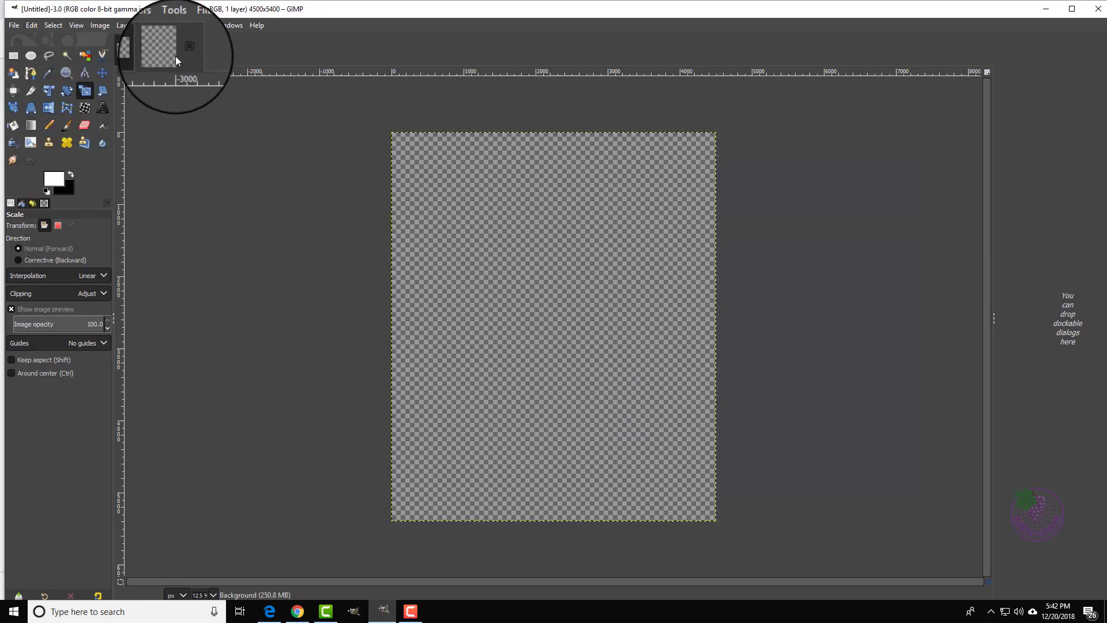
pyautogui.click(31, 26)
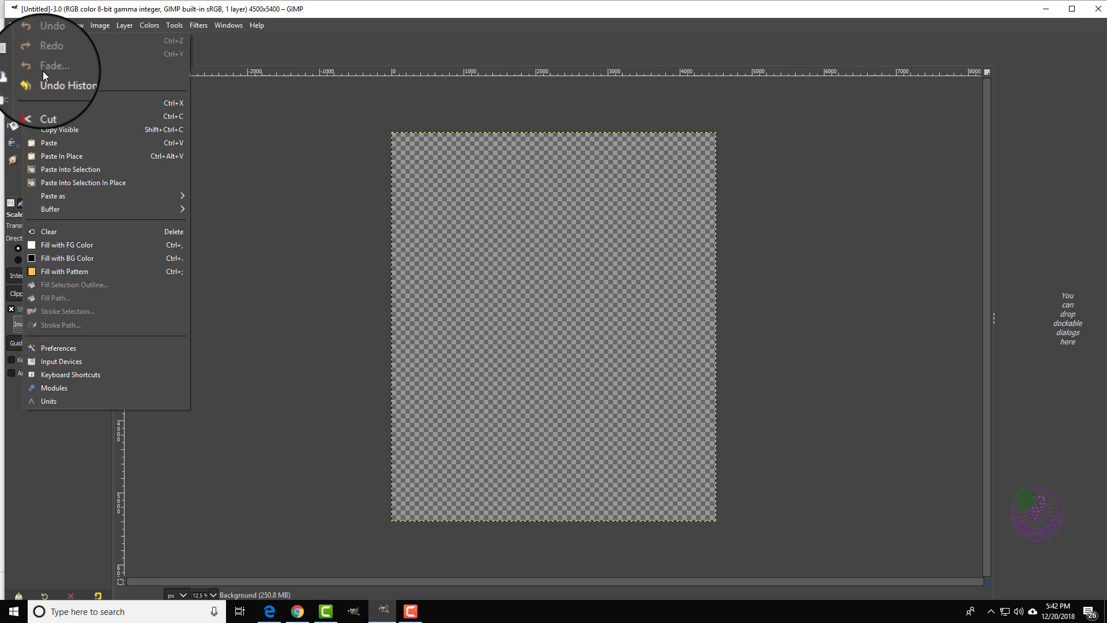
pyautogui.click(48, 143)
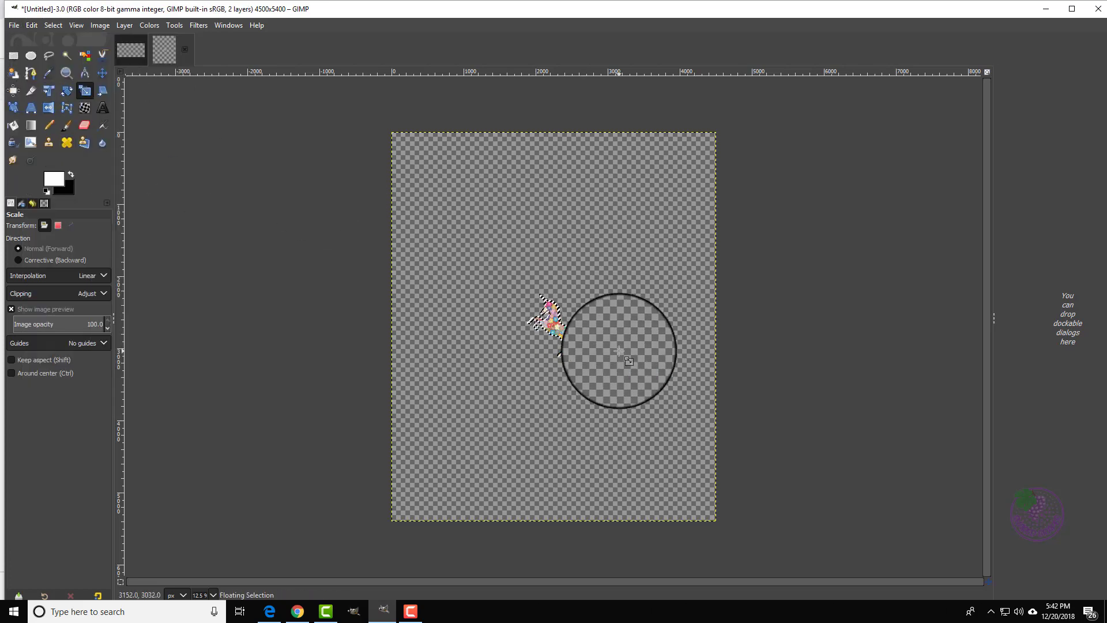
# Scale the unicorn up by its corner handles, centre it on the canvas and apply the new size
pyautogui.click(84, 94)
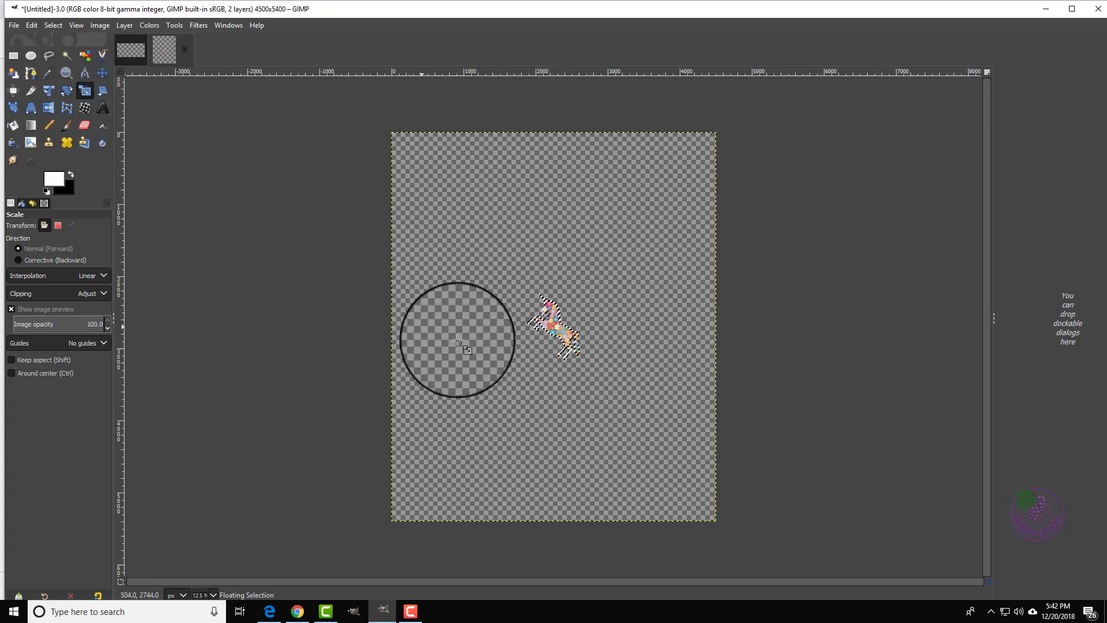
pyautogui.moveTo(457, 340); pyautogui.dragTo(546, 332)
pyautogui.click(545, 332)
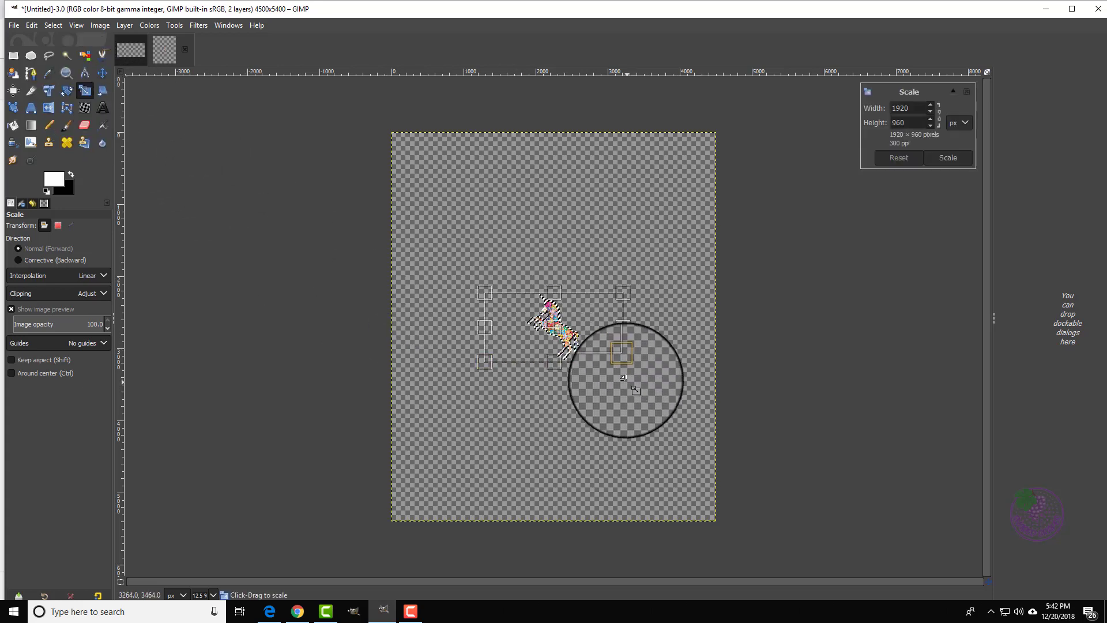
pyautogui.moveTo(623, 361); pyautogui.dragTo(708, 495)
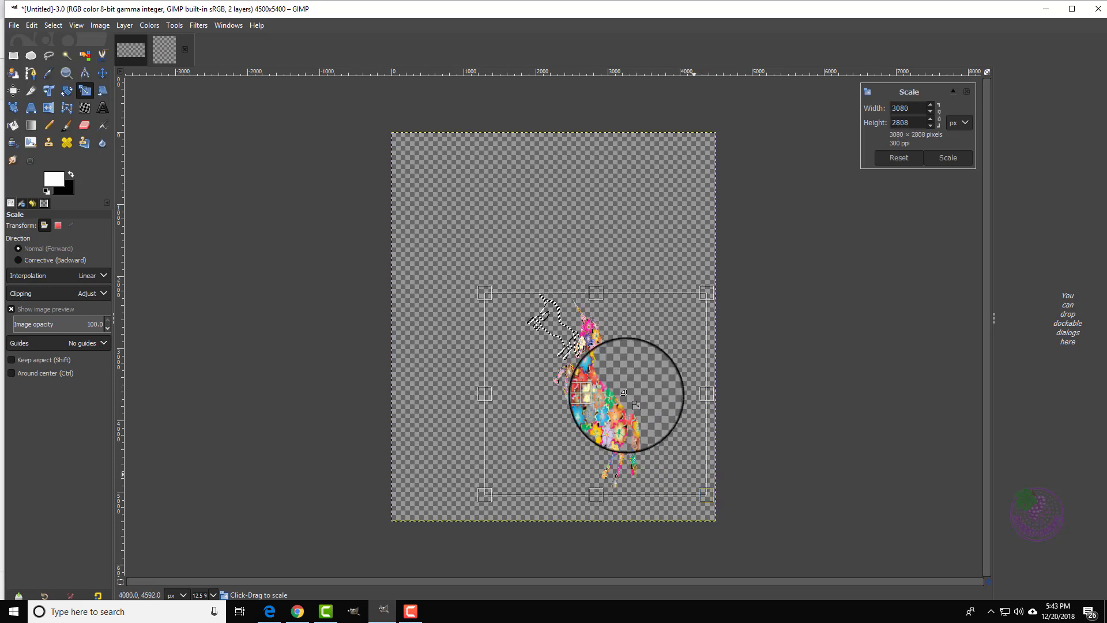
pyautogui.moveTo(485, 293); pyautogui.dragTo(382, 151)
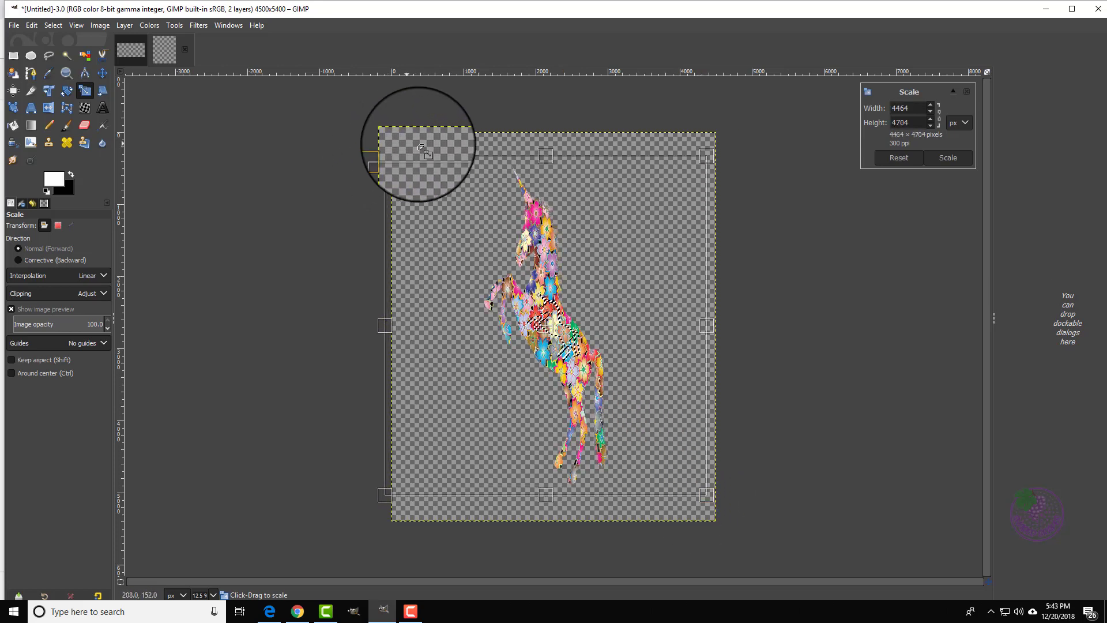
pyautogui.moveTo(703, 170)
pyautogui.mouseDown()
pyautogui.moveTo(899, 211)
pyautogui.moveTo(920, 173)
pyautogui.mouseUp()
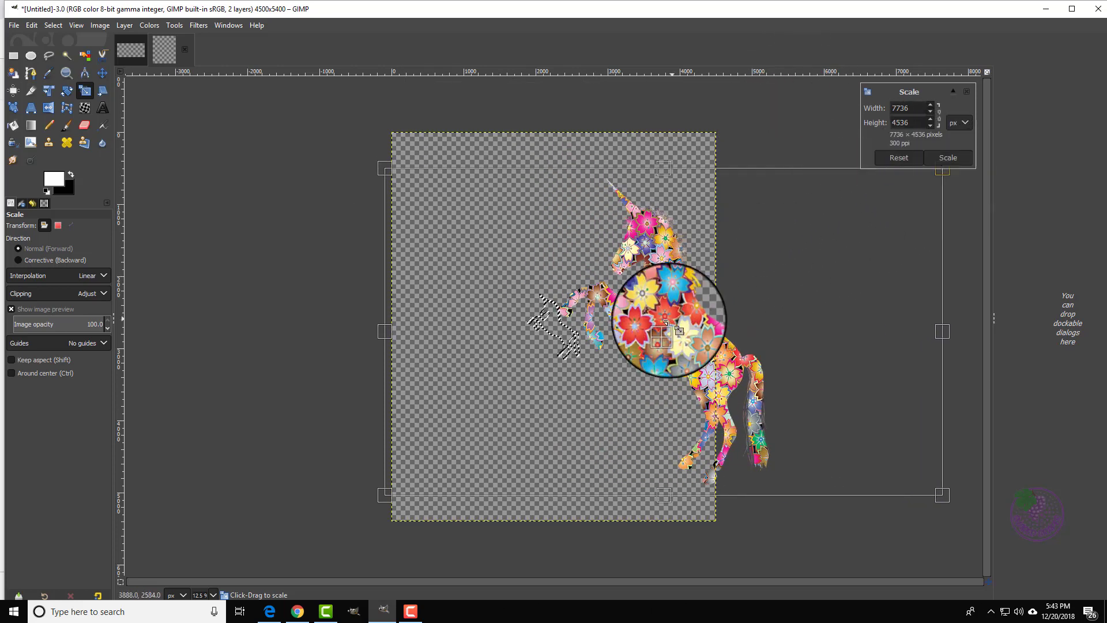
pyautogui.moveTo(674, 341); pyautogui.dragTo(555, 310)
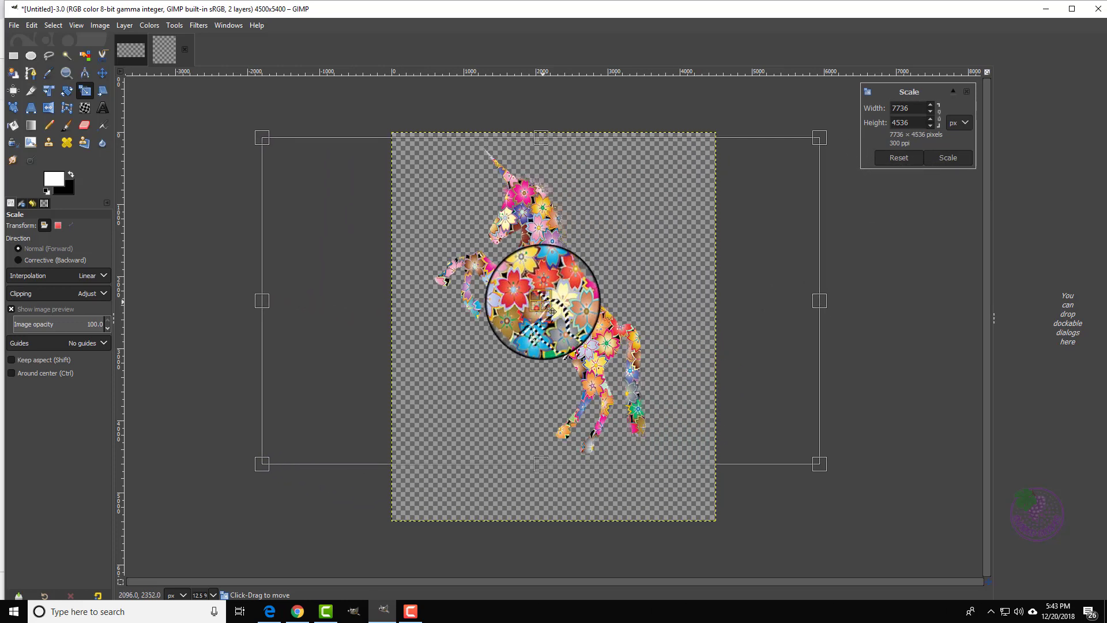
pyautogui.moveTo(556, 308); pyautogui.dragTo(540, 317)
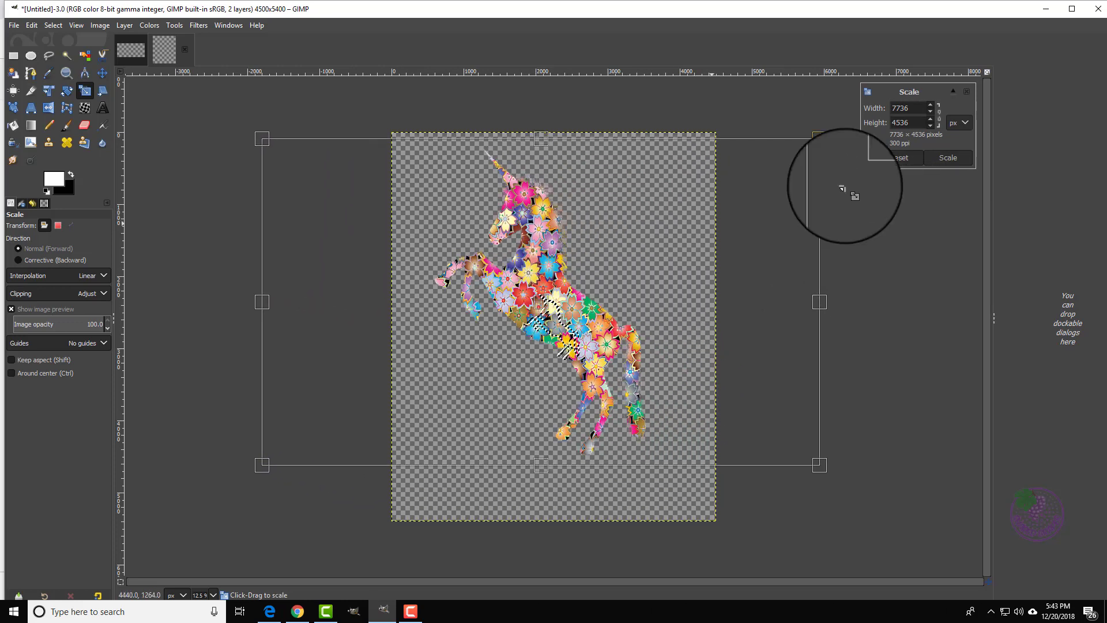
pyautogui.click(954, 160)
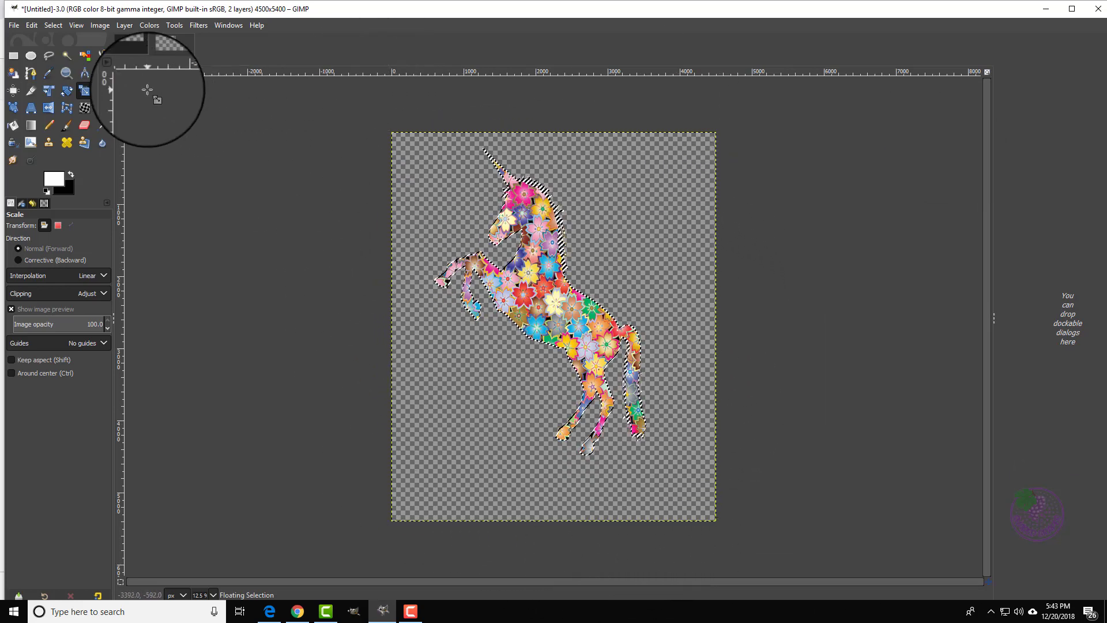
# Anchor the floating unicorn onto the Background layer with a Rectangle Select click
pyautogui.click(12, 56)
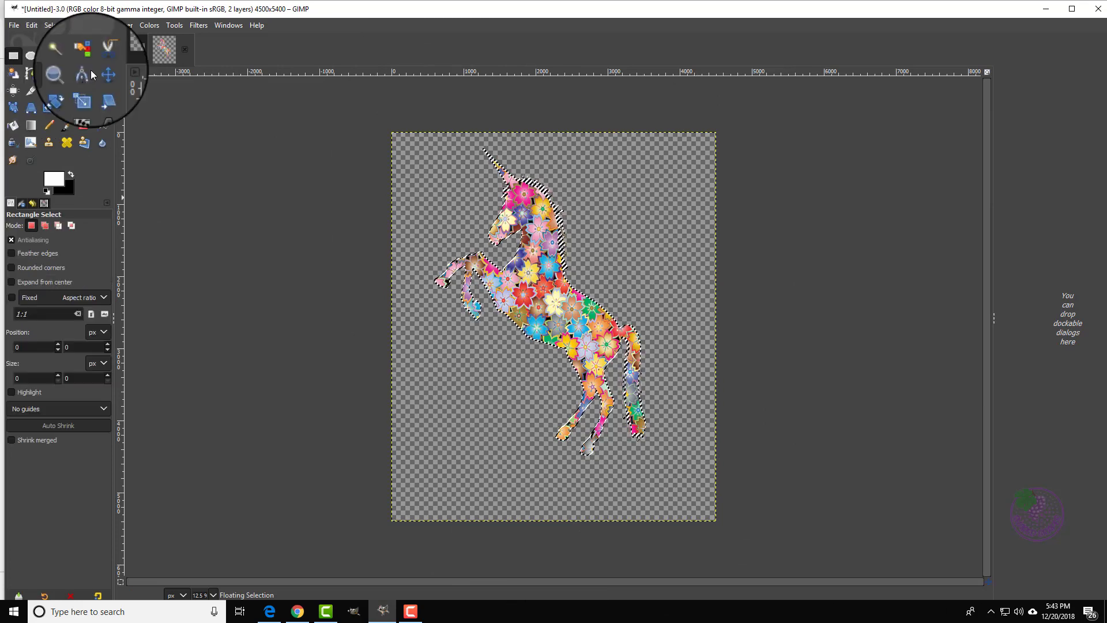
pyautogui.click(667, 175)
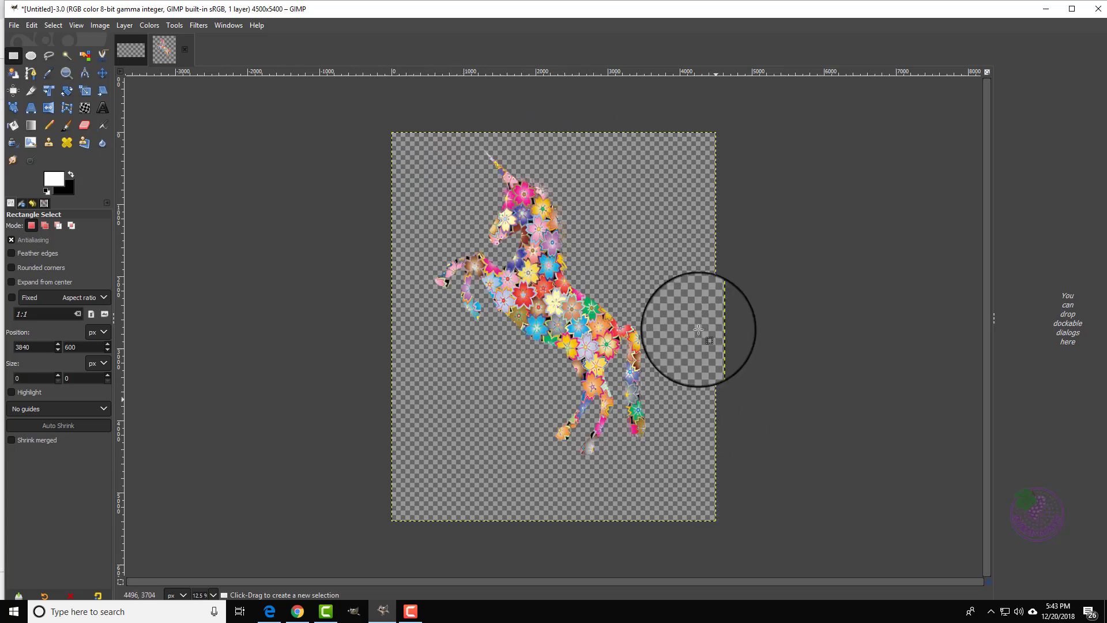
# Export the design to the Desktop as 'Unicorn merch shirt.png' with the default PNG options
pyautogui.click(13, 24)
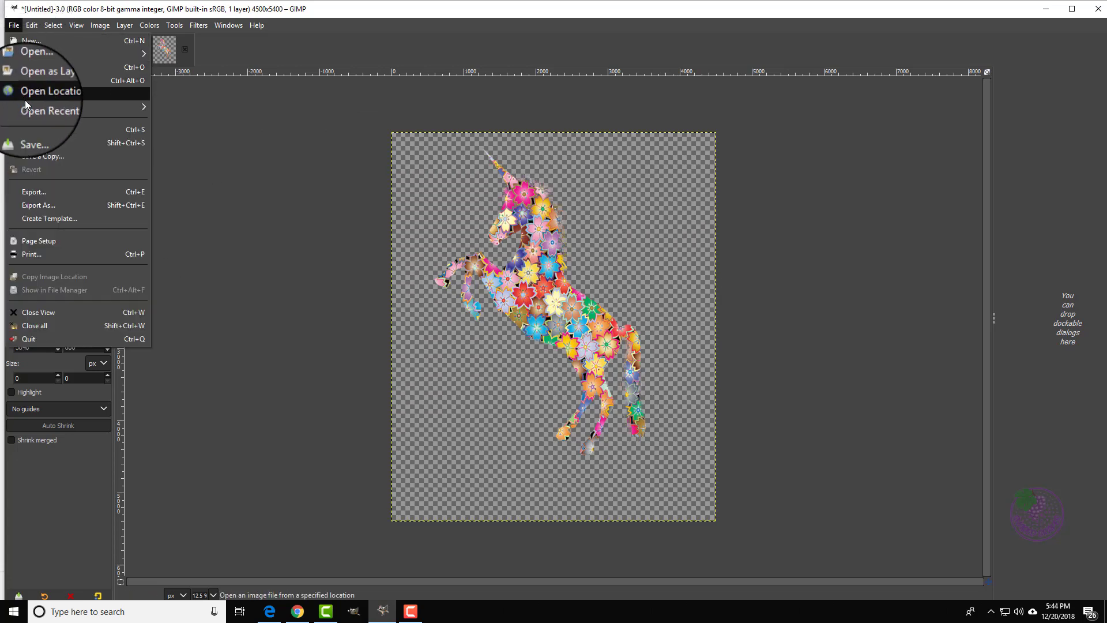
pyautogui.click(38, 207)
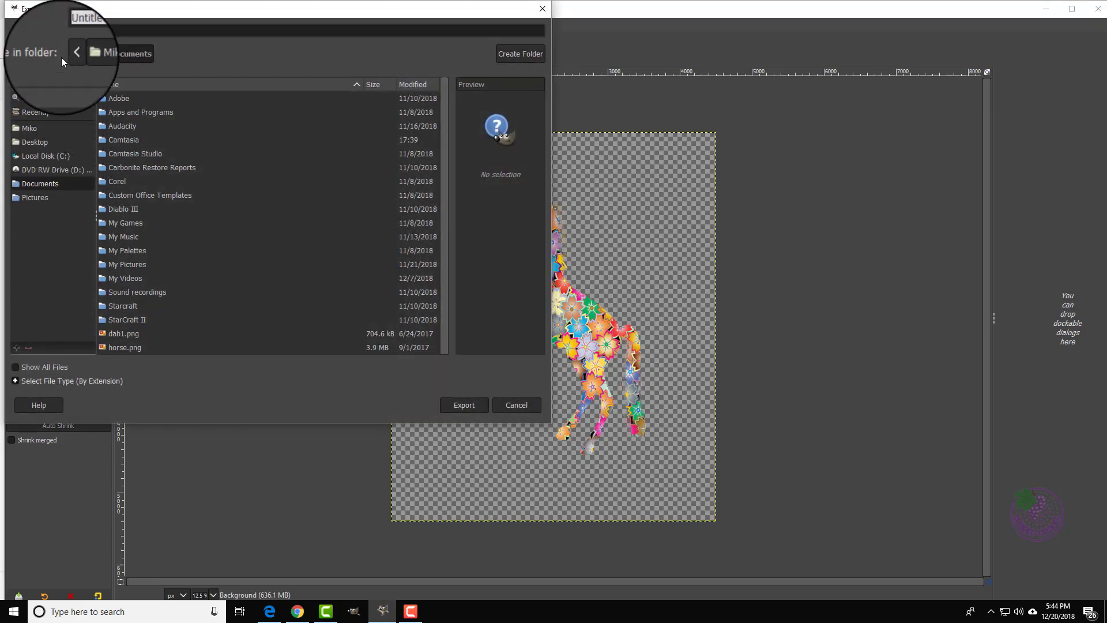
pyautogui.click(40, 142)
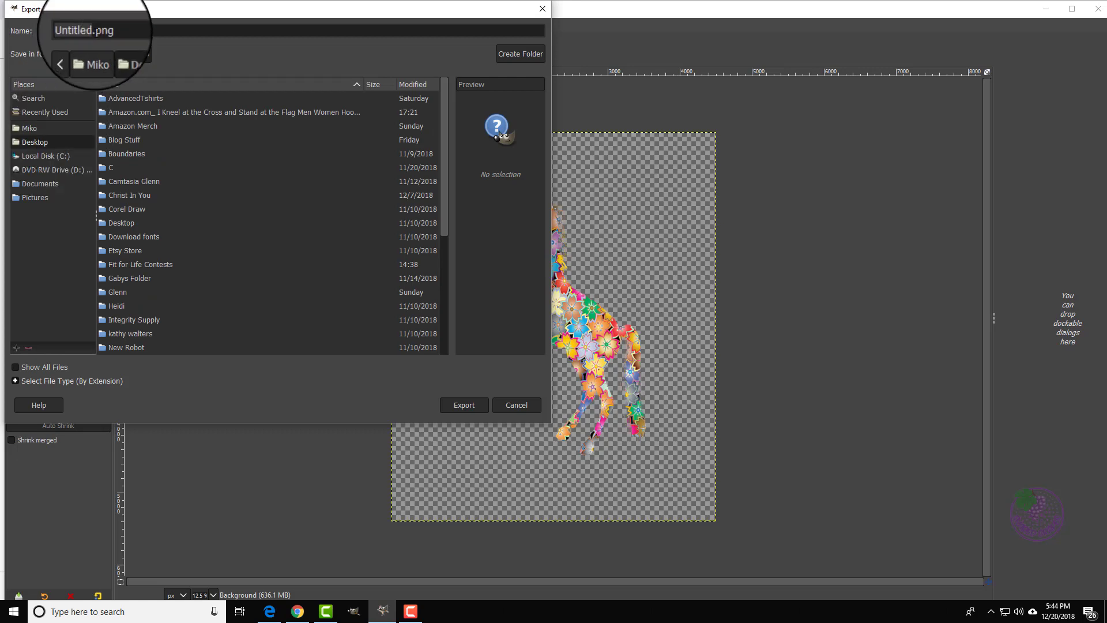
pyautogui.write('Un')
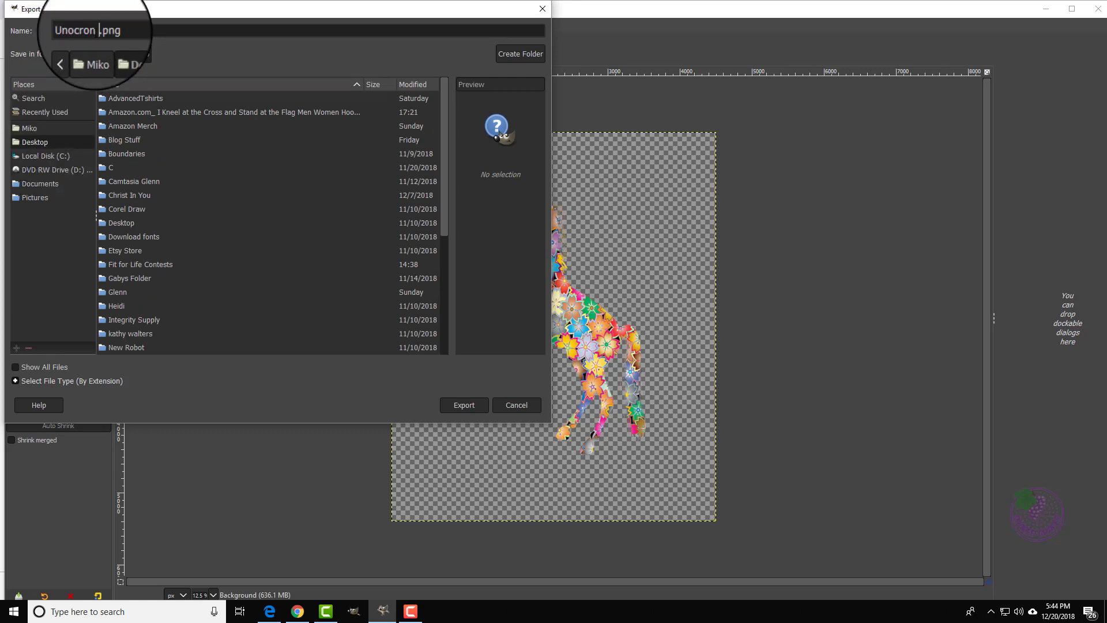
pyautogui.write('icorn')
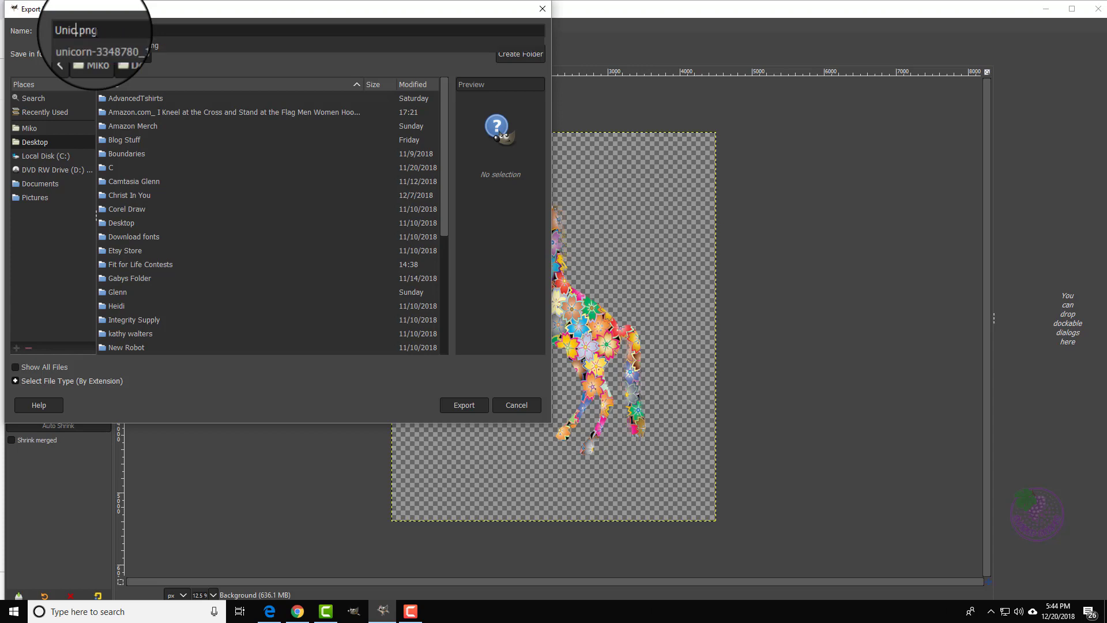
pyautogui.write(' merch shirt')
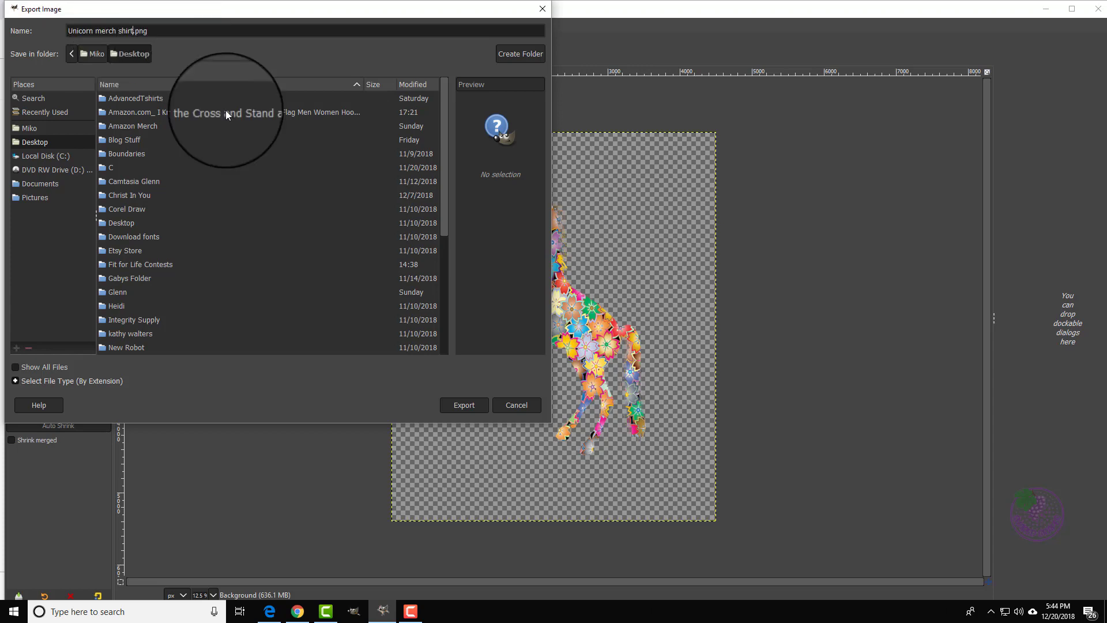
pyautogui.click(463, 402)
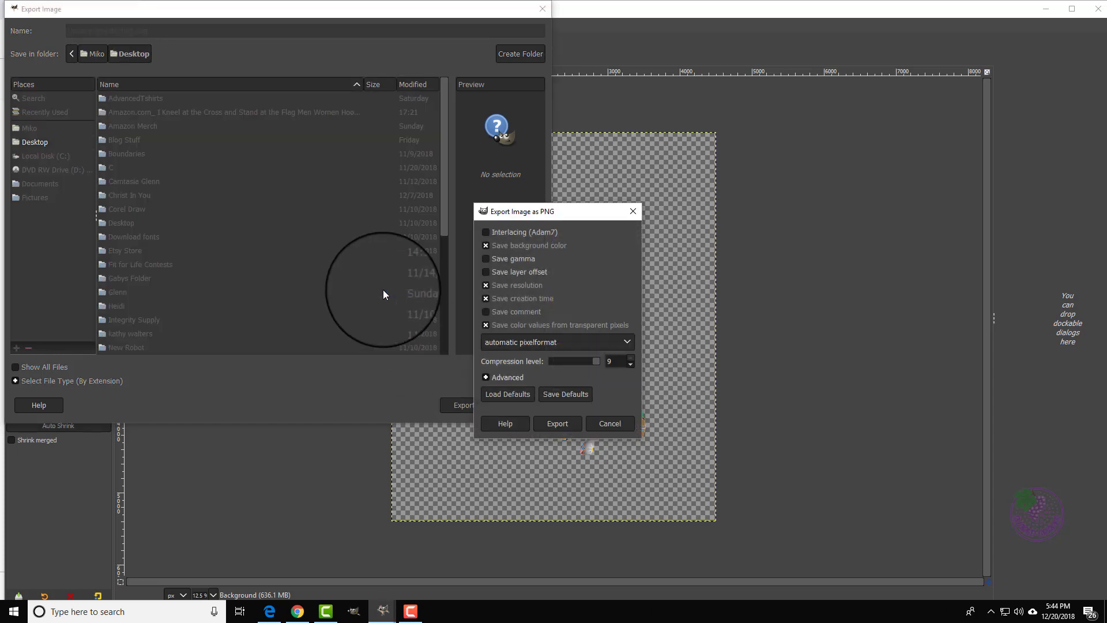
pyautogui.click(556, 423)
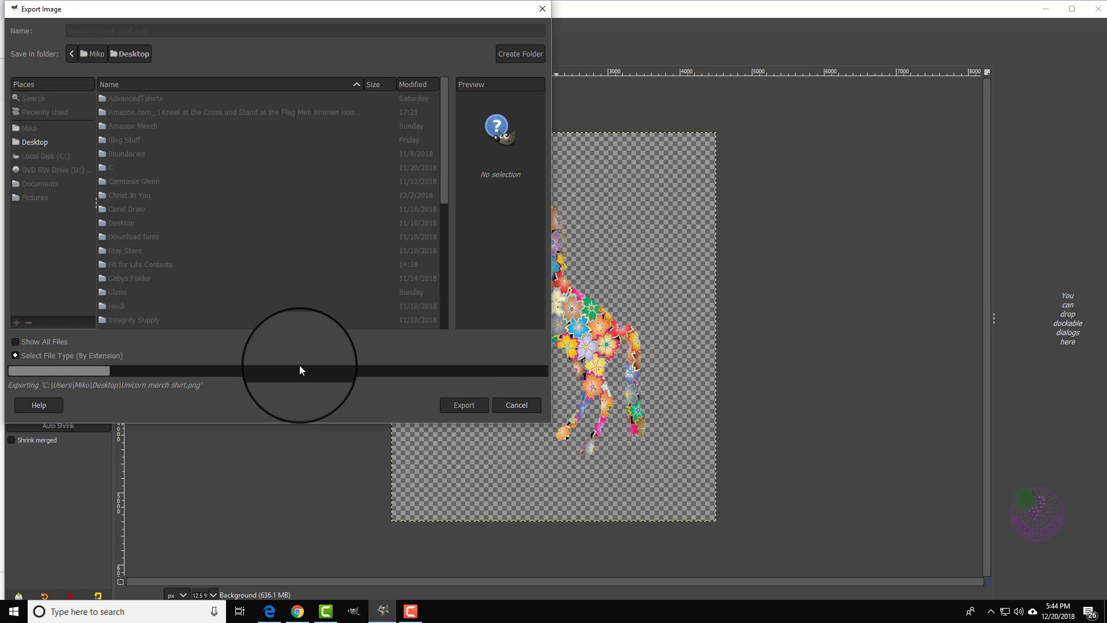